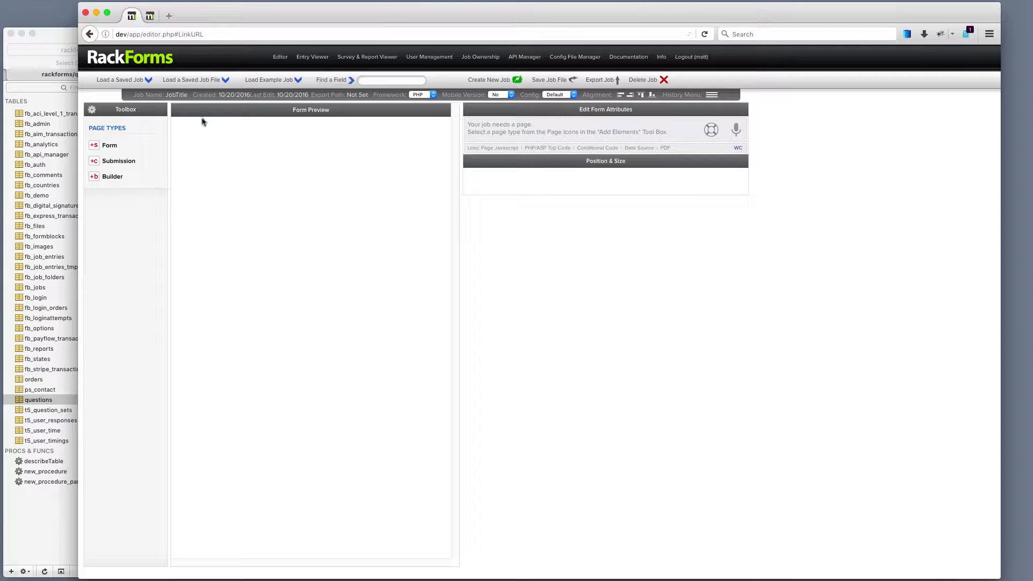
Add a Form page to the job and place a Survey element on it.
click(108, 150)
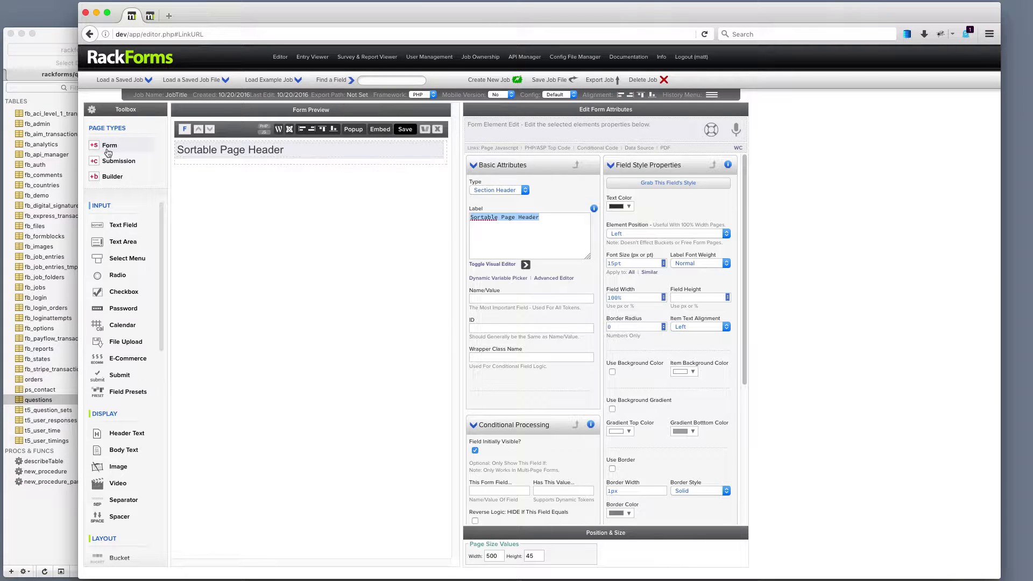
scroll(138, 423, down, 5)
scroll(138, 423, down, 1)
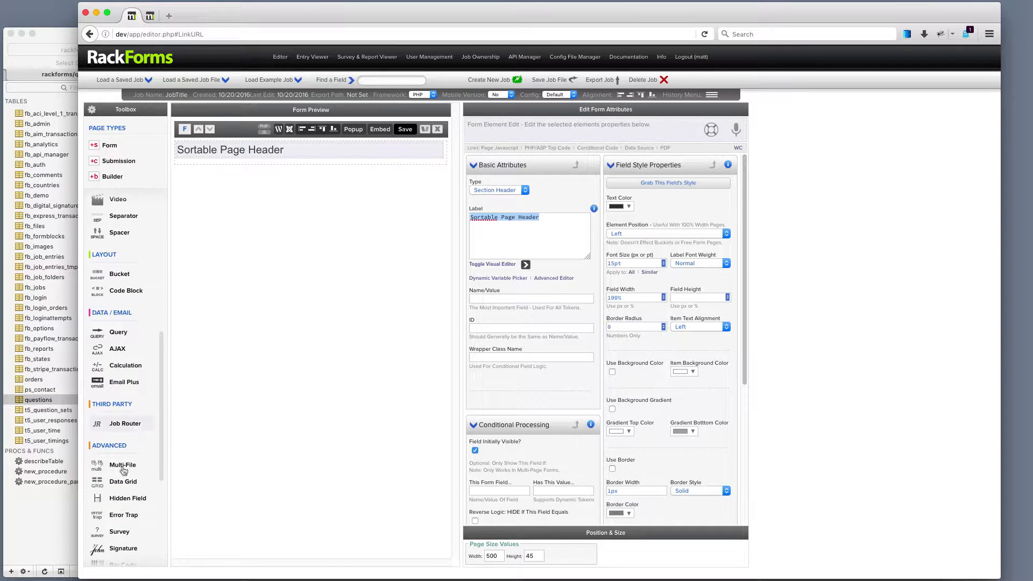
click(112, 535)
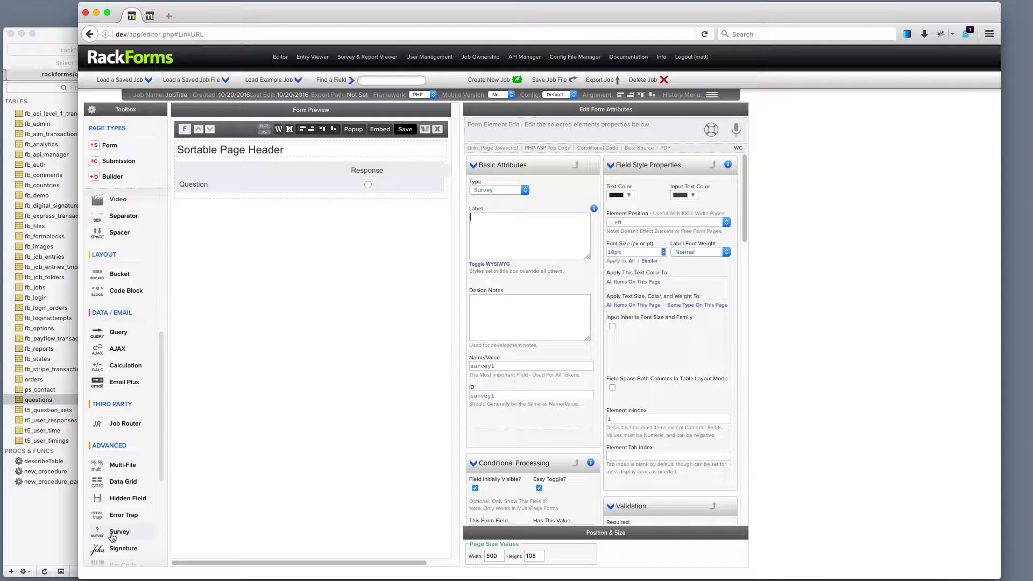
Enter "Question 1" and "Question 2" as the survey's questions, one per line.
mouse_move(261, 153)
click(184, 181)
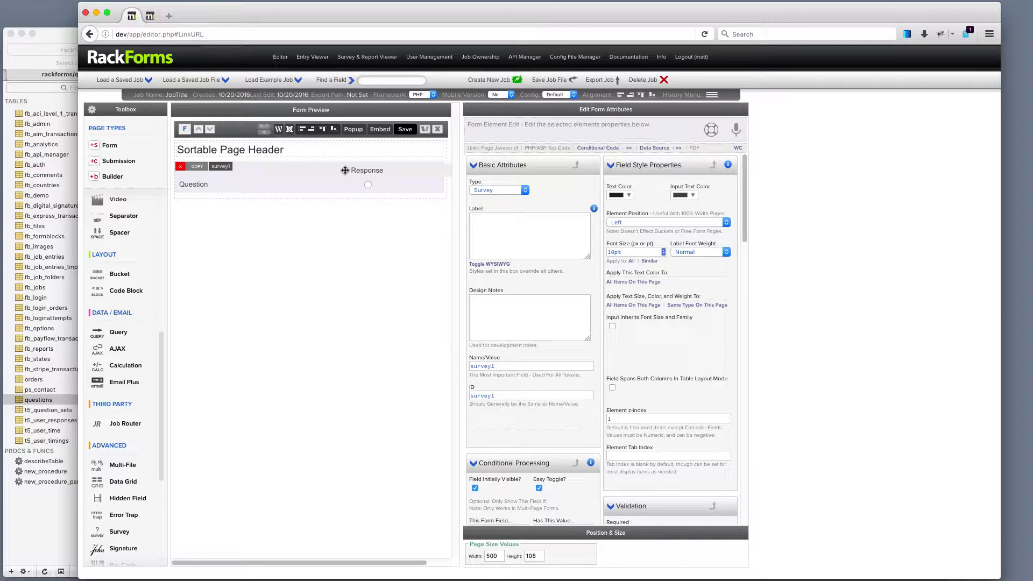
scroll(678, 344, down, 12)
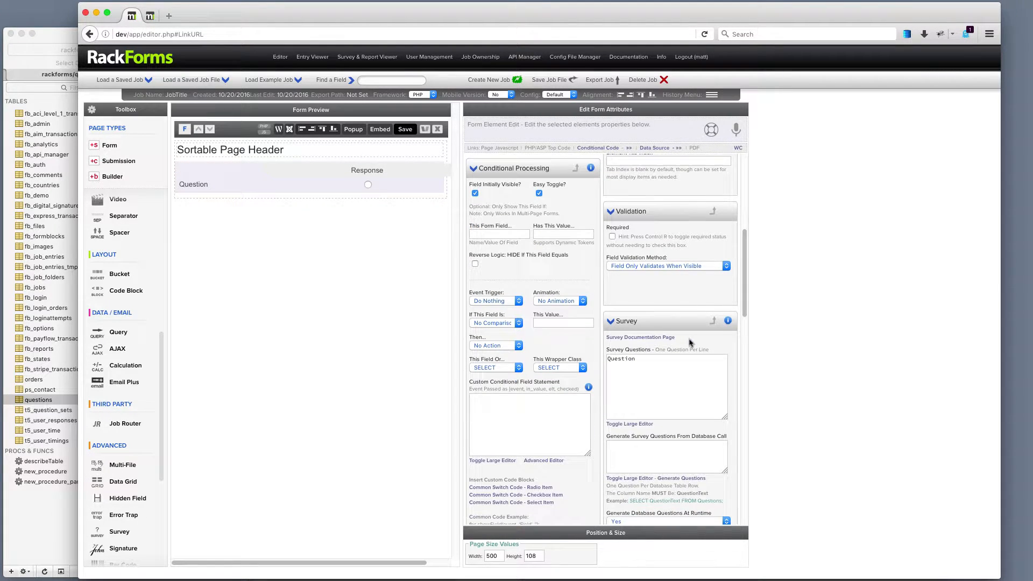
click(657, 333)
text(1)
key(Return)
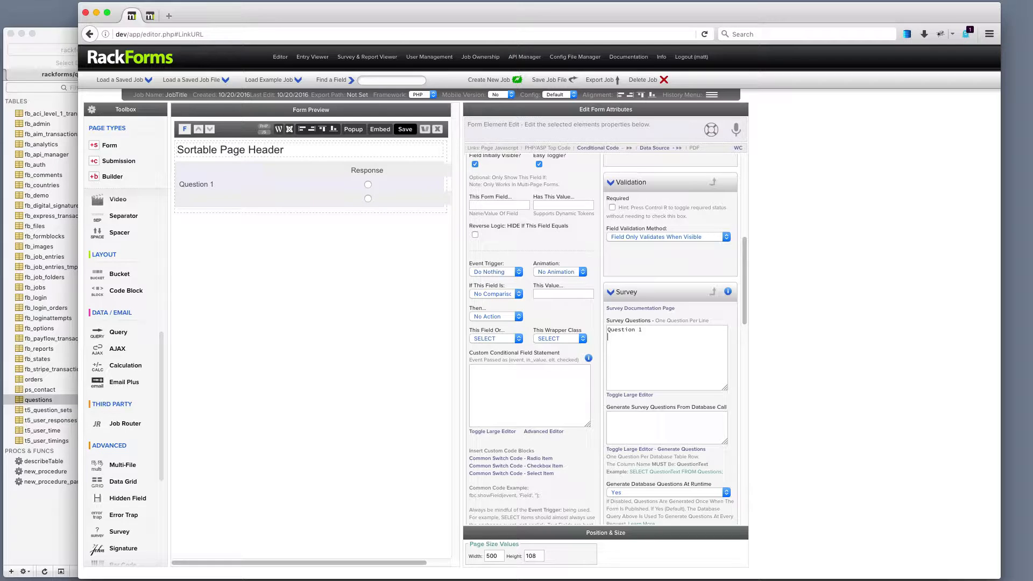
text(Qiuesti)
key(BackSpace)
key(BackSpace)
key(BackSpace)
key(BackSpace)
text(uestion 2)
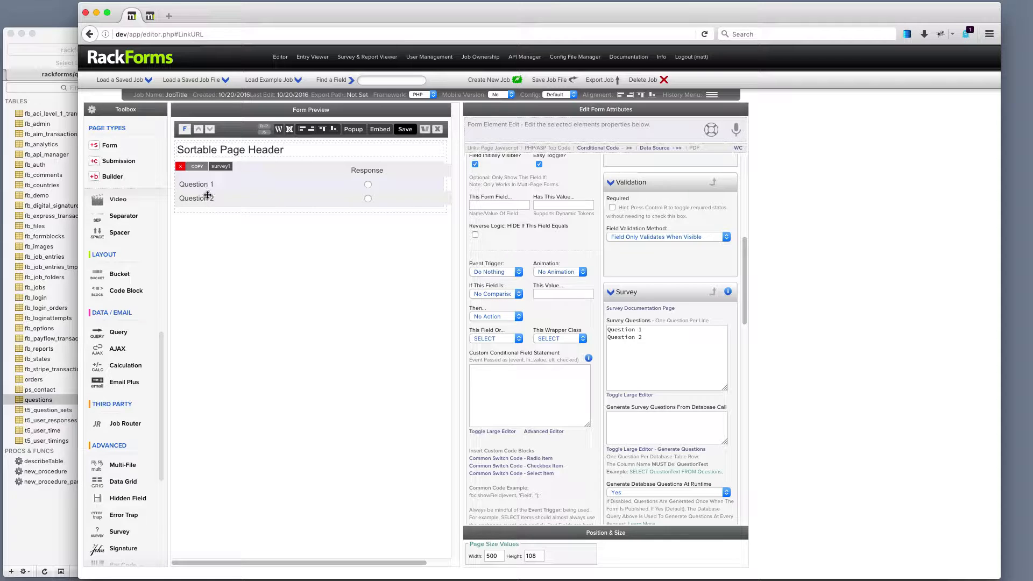
Enter "Response 1" and "Response 2" as the survey's responses, one per line.
scroll(637, 418, down, 5)
text(1)
key(Return)
text(Response 2)
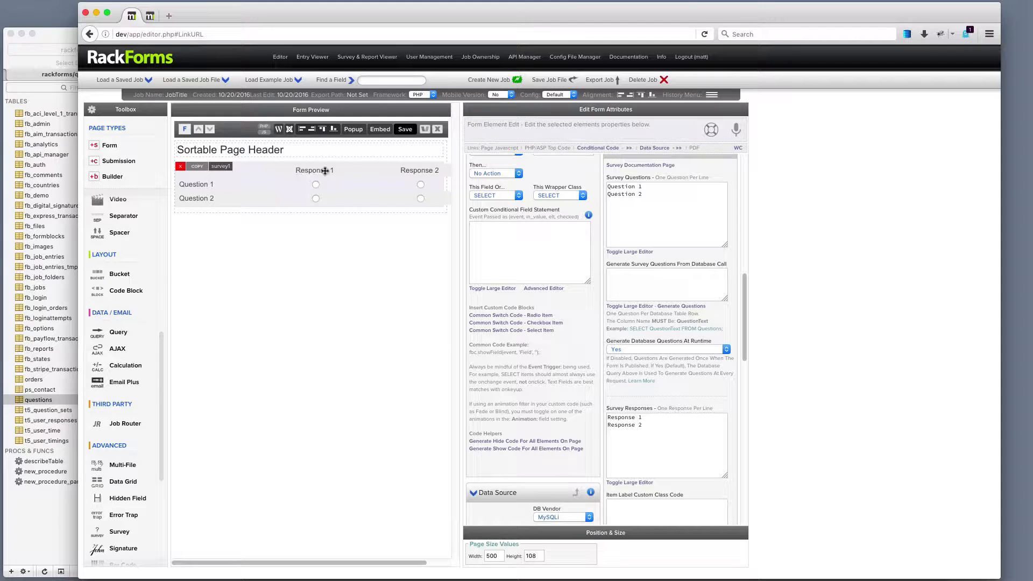
Save the form, view the two-question survey in the preview and close the preview window.
click(405, 130)
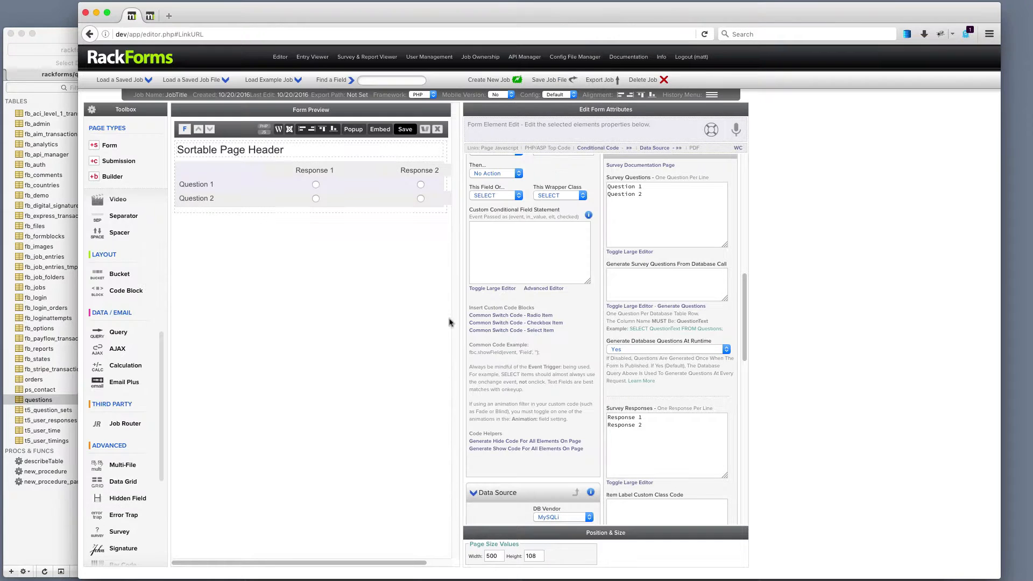
click(98, 24)
scroll(671, 360, up, 4)
scroll(660, 345, down, 4)
scroll(643, 349, up, 3)
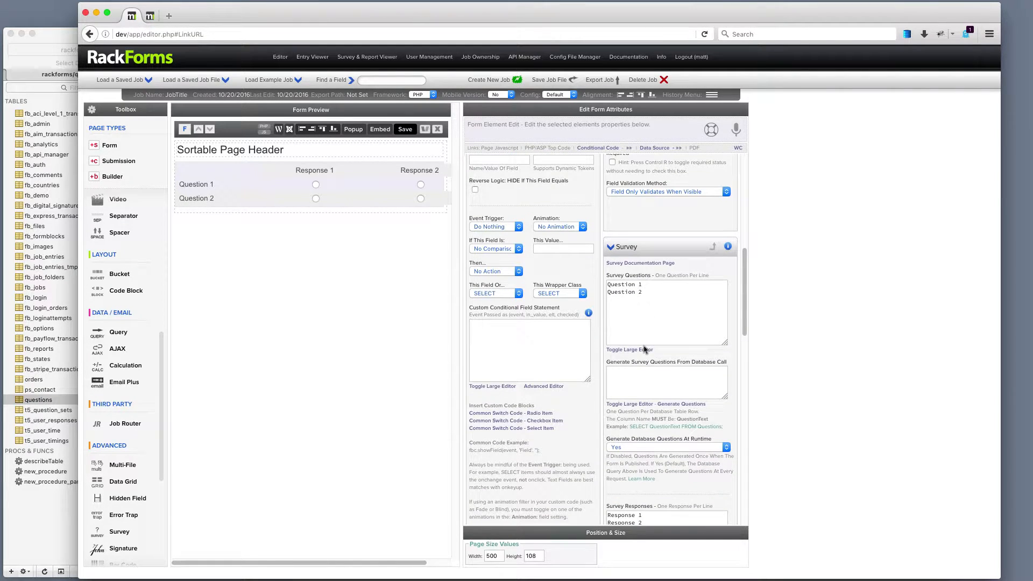
Replace the survey questions with "My stay was enjoyable?", "My room was clean?" and "The staff was friendly?", one per line.
mouse_move(316, 178)
key(super+Tab)
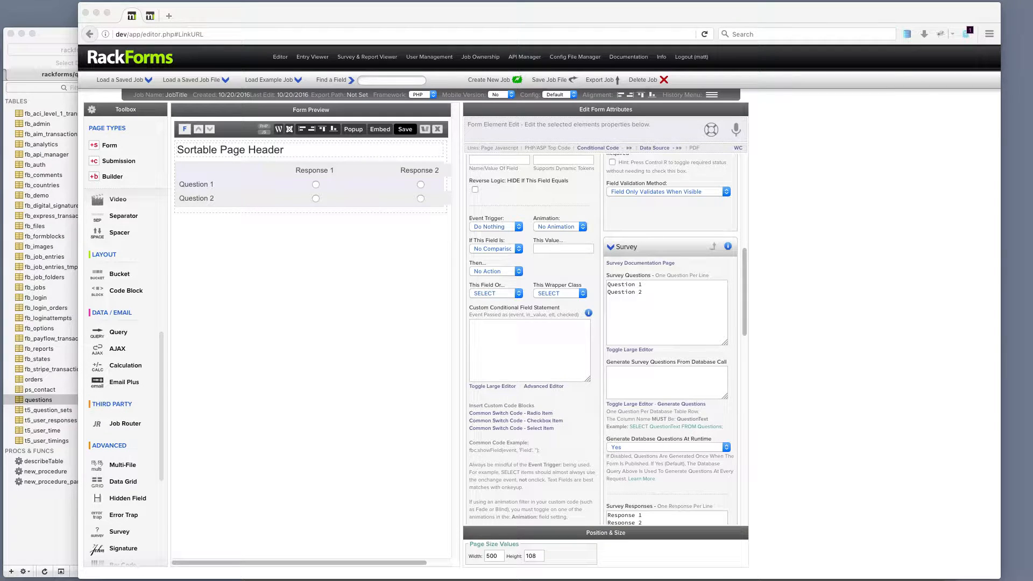
click(647, 305)
key(super+a)
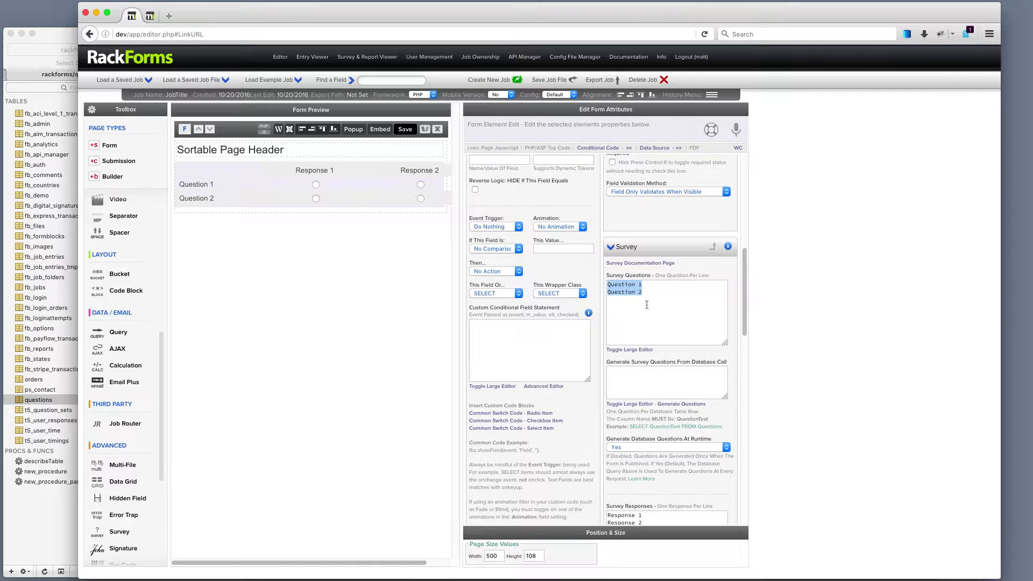
text(My stay was enjoyable? My room was clean? The staff was friendly?)
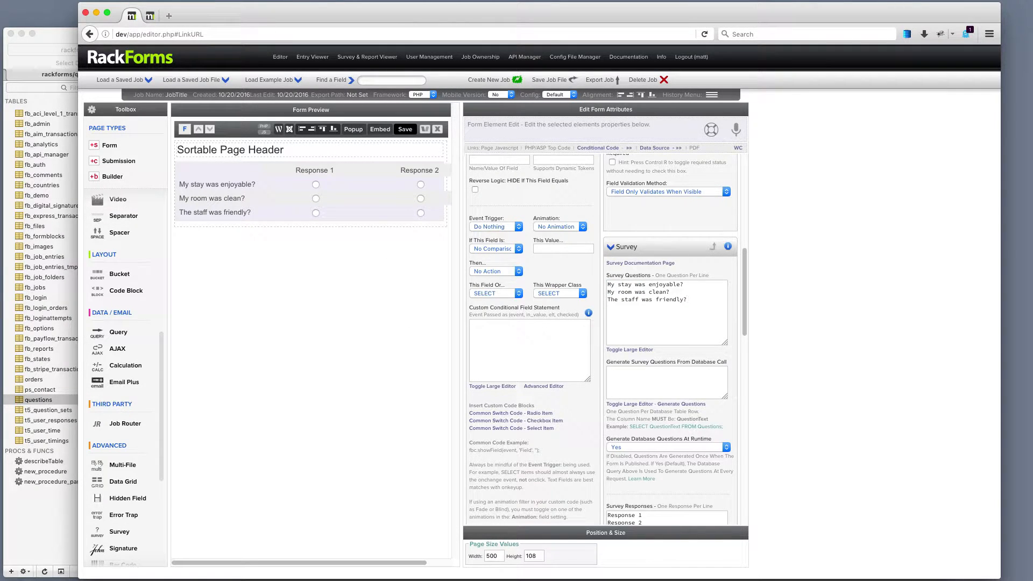
Replace the survey responses with "1 - Strongly Disagree", "2 - Disagree", "3 - Neutral", "4 - Agrees" and "5 - Strongly Agree", one per line.
key(super+Tab)
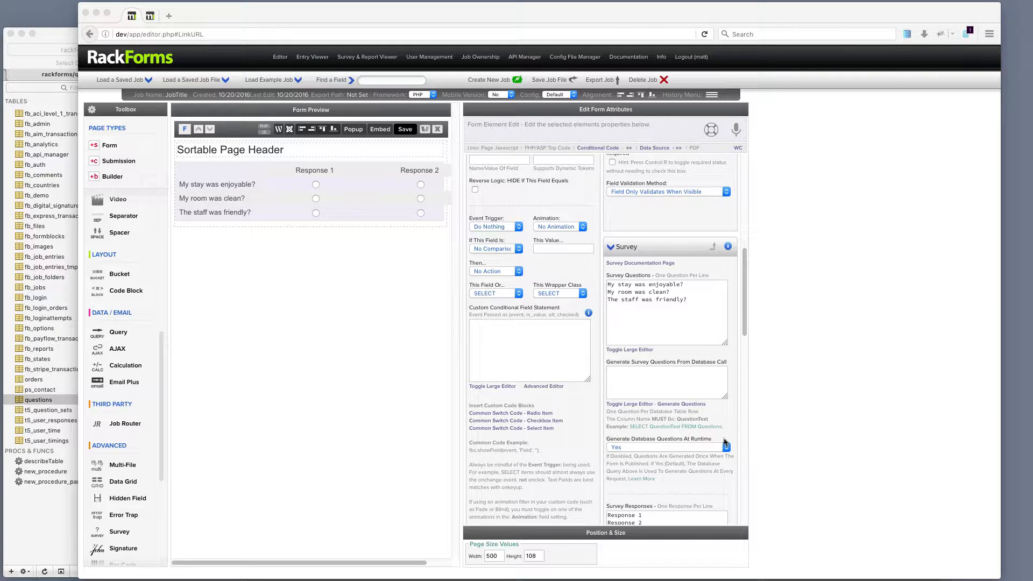
scroll(672, 455, down, 3)
click(658, 455)
click(659, 454)
key(super+a)
text(1 - Strongly Disagree 2 - Disagree 3 - Neutral 4 - Agrees 5 - Strongly Agree)
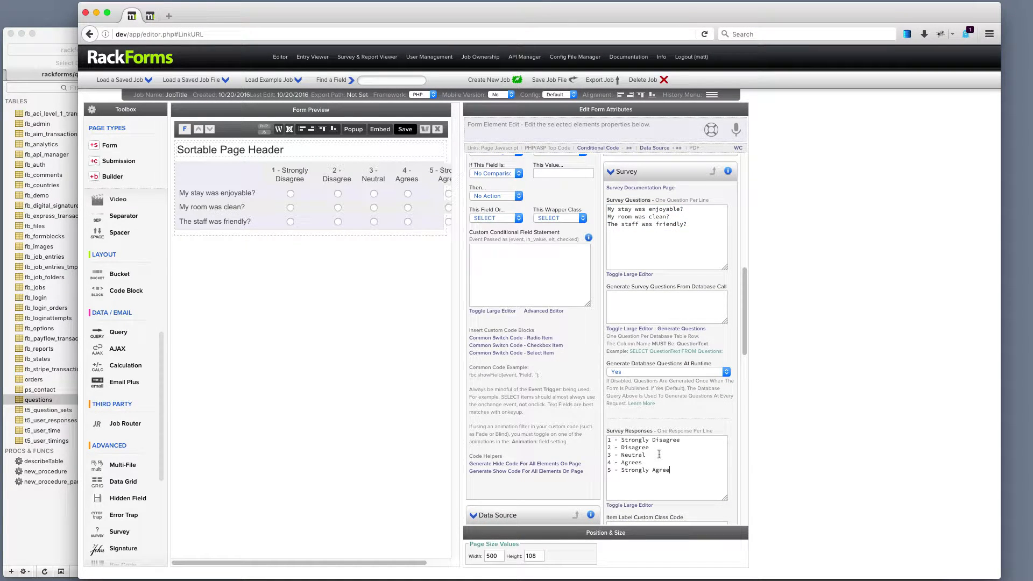
Widen the survey grid to a total width of 690 and set the page width to 700.
scroll(670, 454, down, 3)
scroll(678, 456, down, 2)
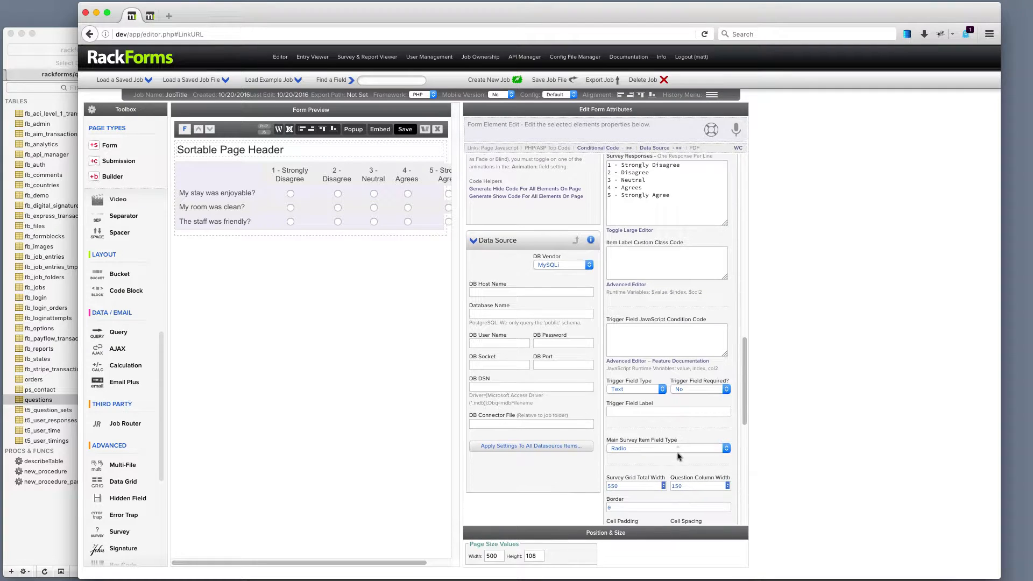
double_click(645, 474)
drag(643, 454, 653, 372)
click(473, 555)
drag(473, 553, 463, 555)
text(700)
Save the form, check the widened survey in the preview and close the preview window.
click(513, 130)
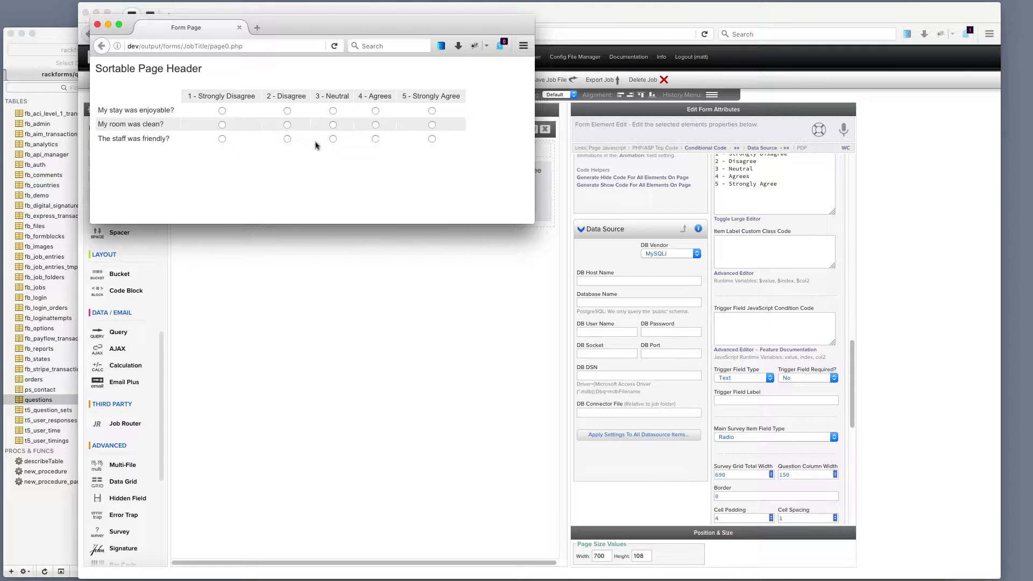
click(97, 25)
scroll(678, 329, up, 5)
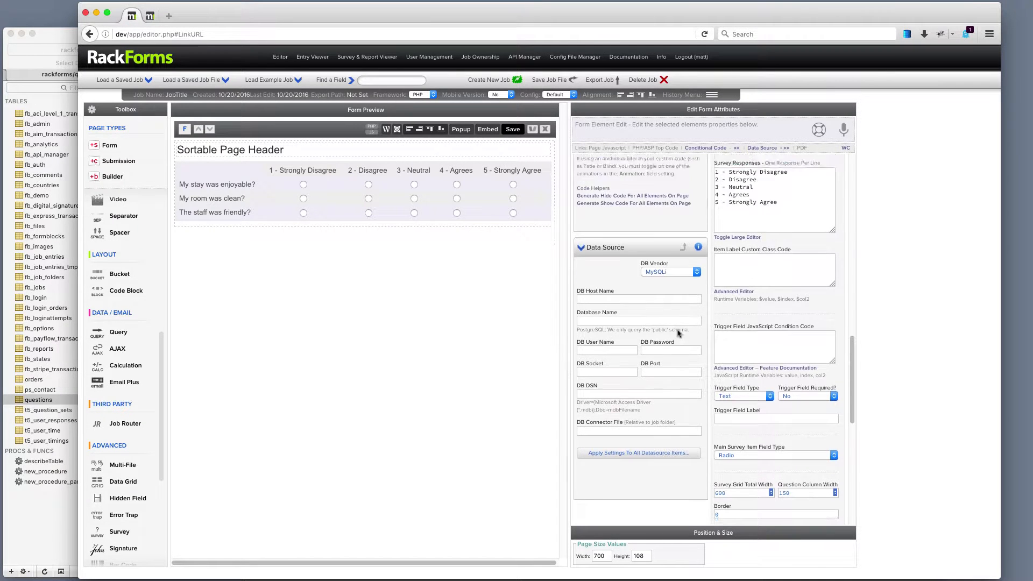
scroll(685, 319, up, 1)
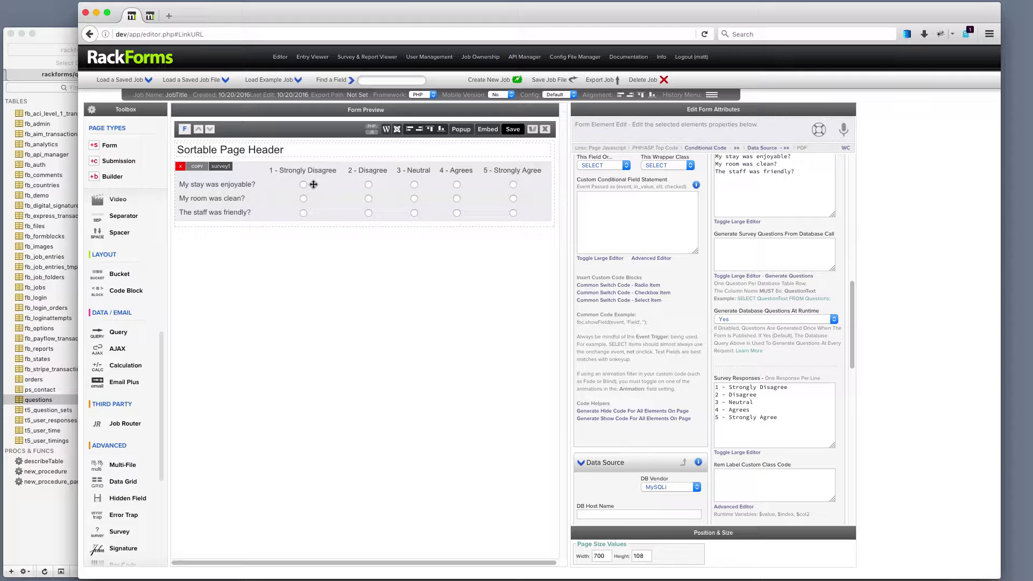
scroll(780, 317, up, 3)
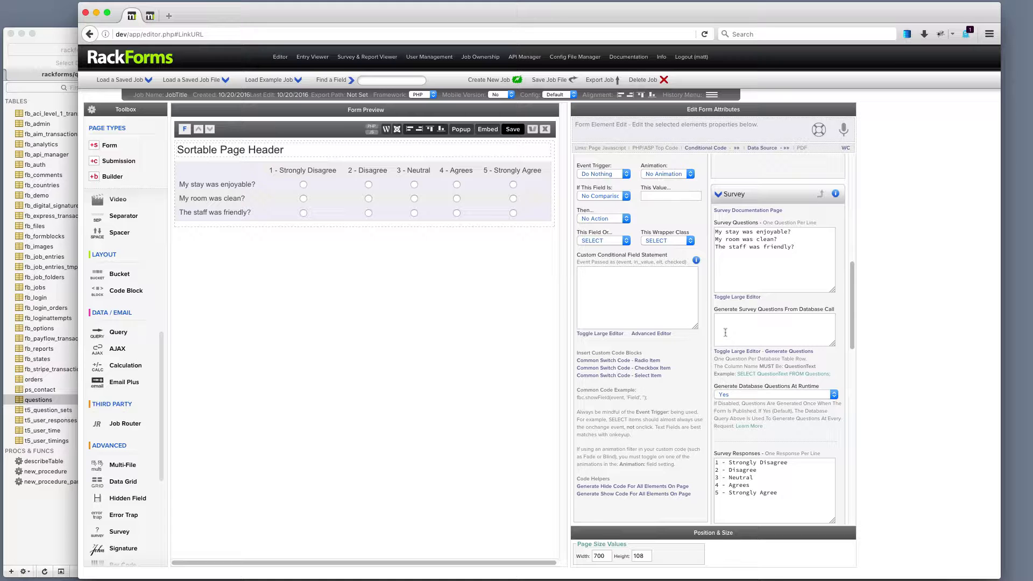
Set the trigger field's JavaScript condition to value == "1 - Strongly Disagree" and its label to "Please Explain:".
scroll(753, 355, down, 5)
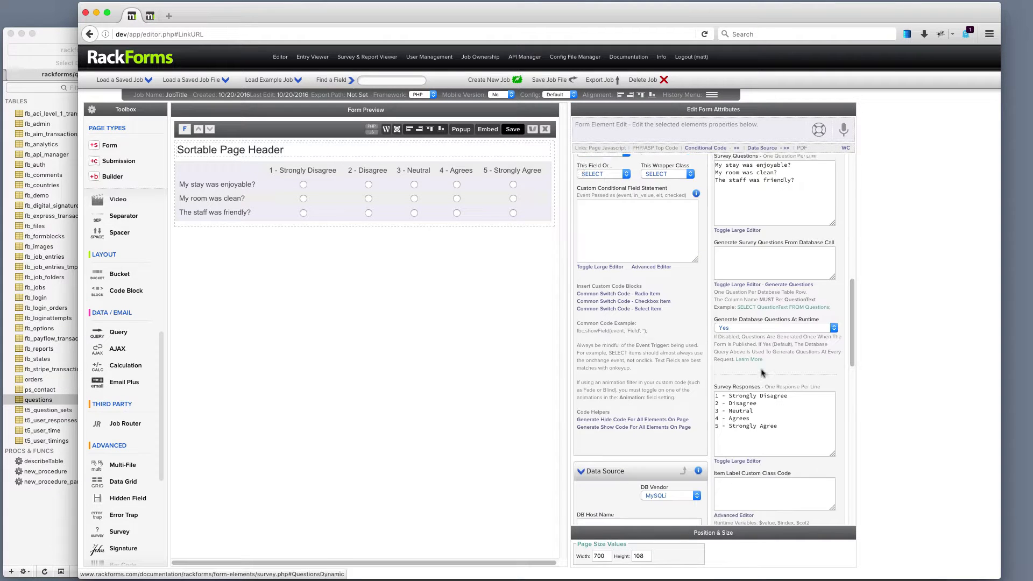
scroll(768, 372, down, 3)
click(761, 390)
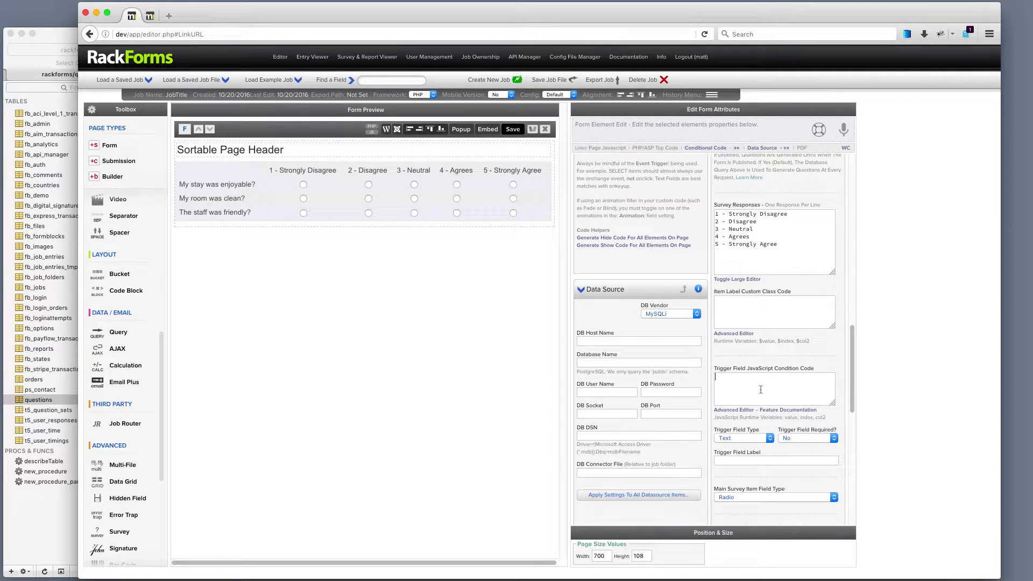
key(super+Tab)
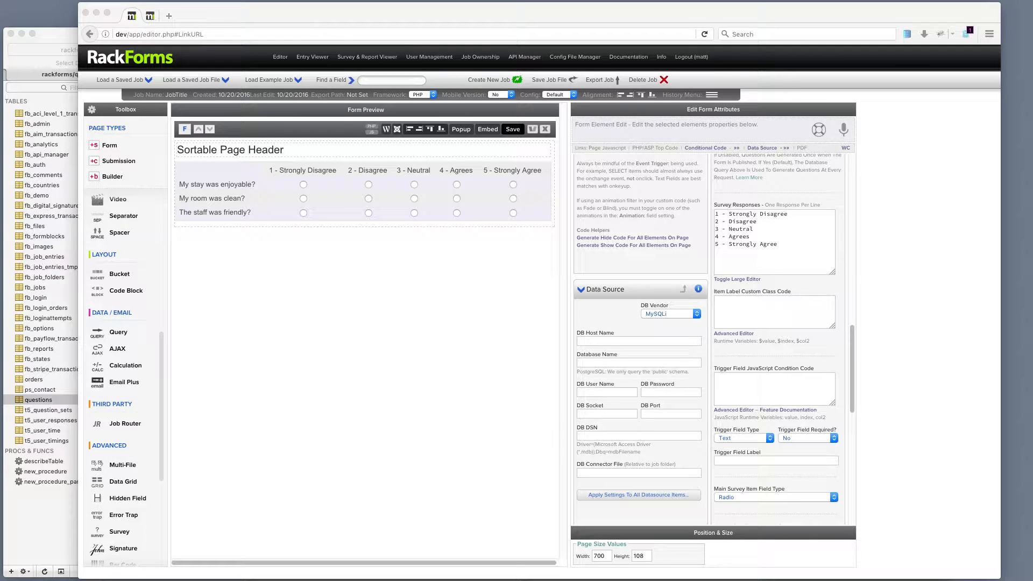
click(748, 379)
text(value == "1 - Strongly Disagree")
drag(748, 380, 821, 378)
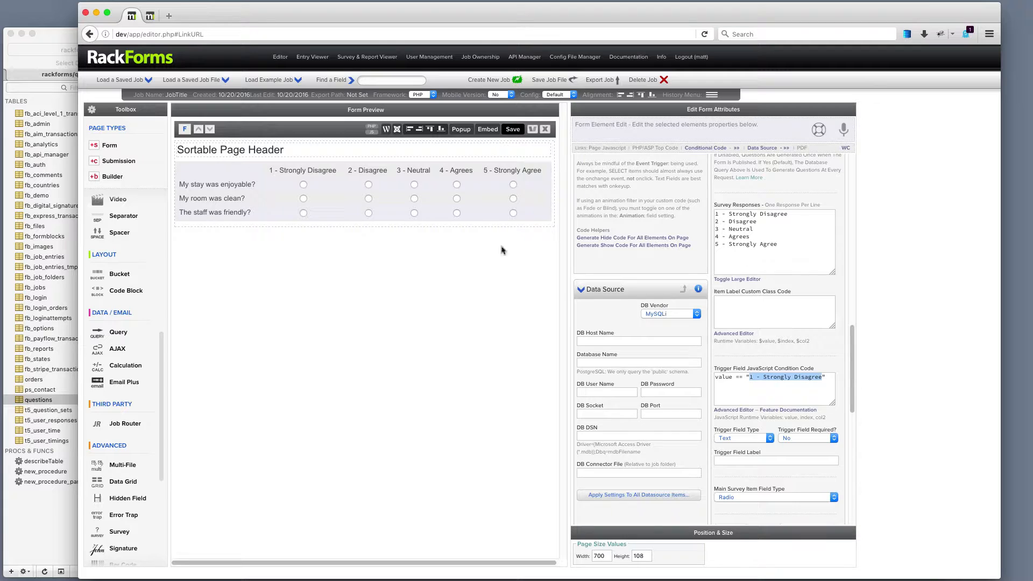
click(742, 459)
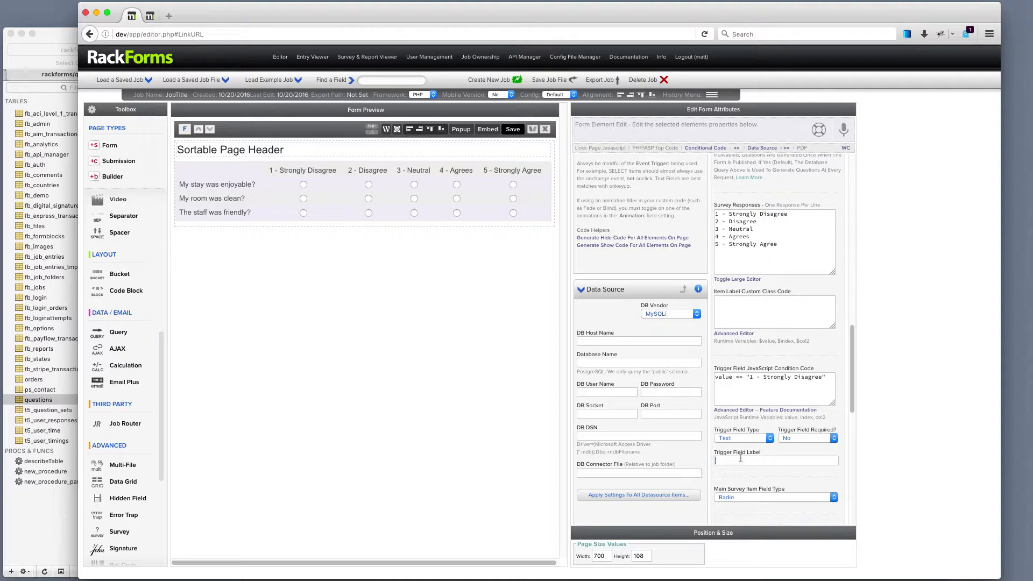
text(PL)
Save the form, test the trigger field in the preview with Strongly Disagree and Disagree answers, and close the preview.
click(513, 130)
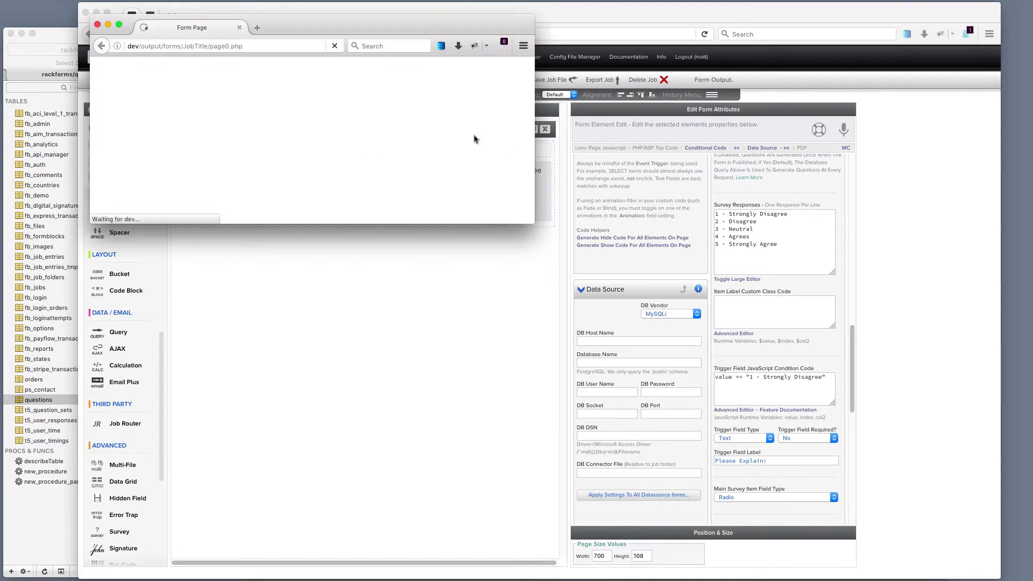
drag(532, 223, 530, 341)
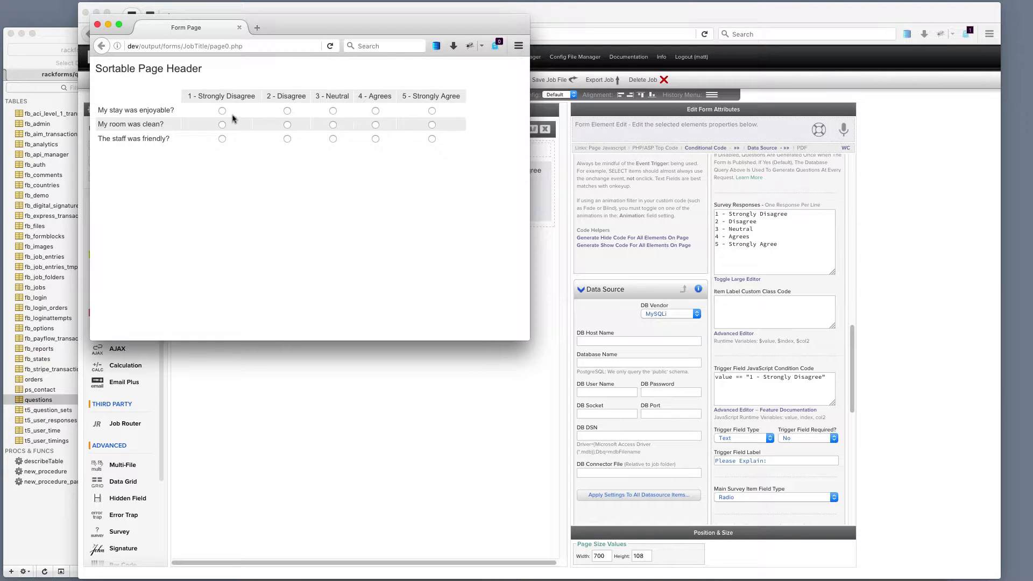
click(223, 111)
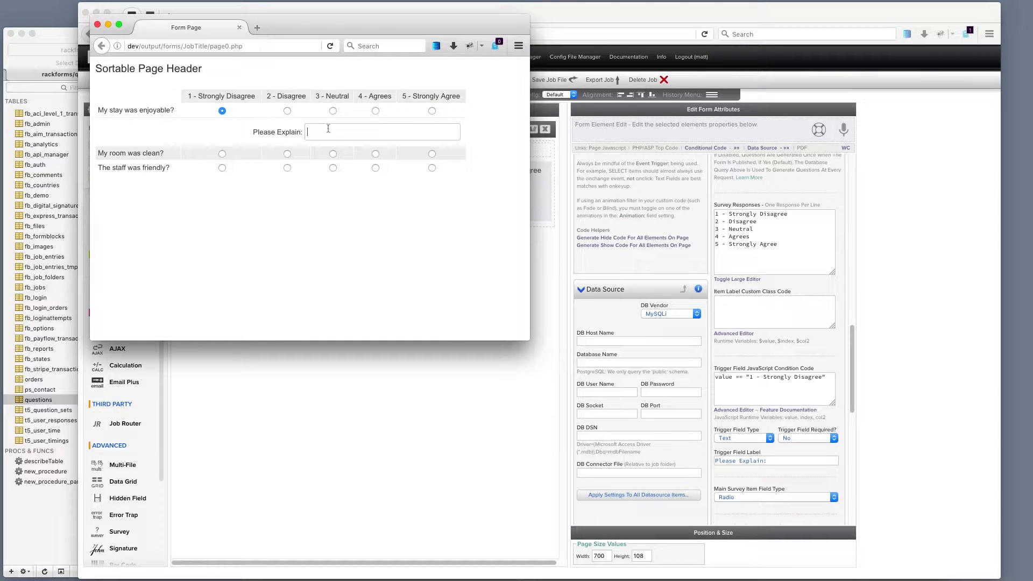
click(287, 111)
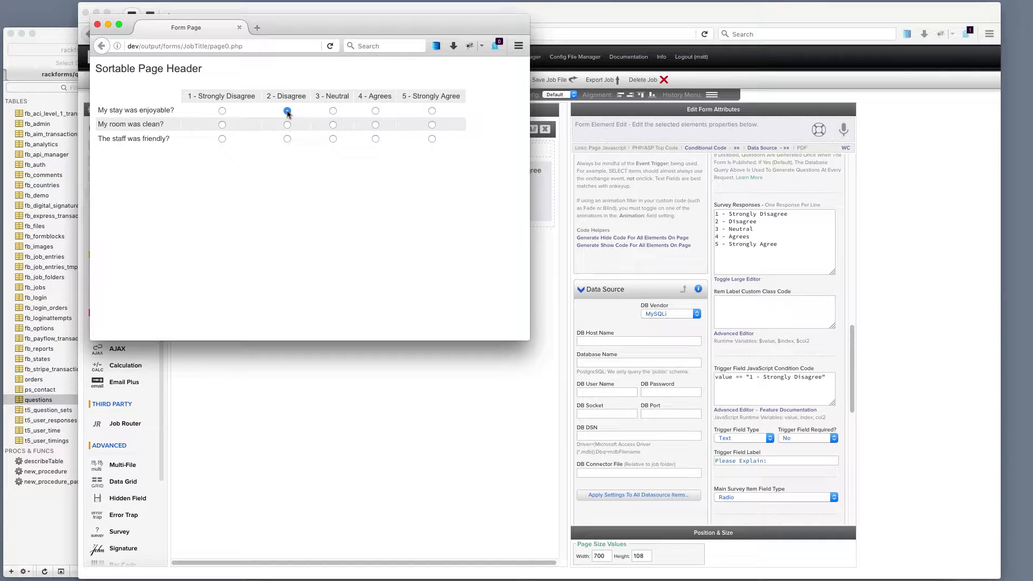
click(222, 112)
click(223, 154)
click(222, 197)
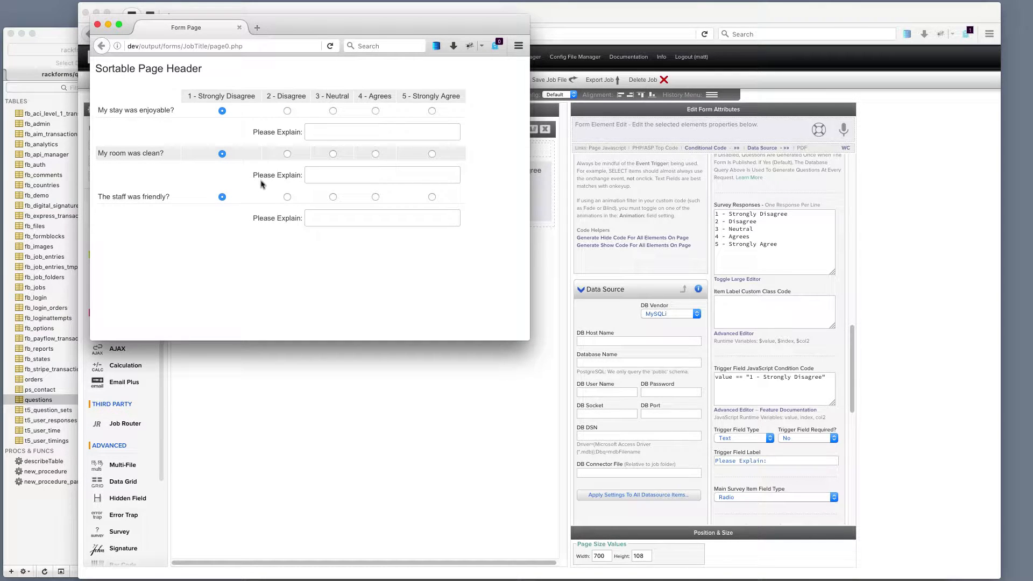
click(97, 24)
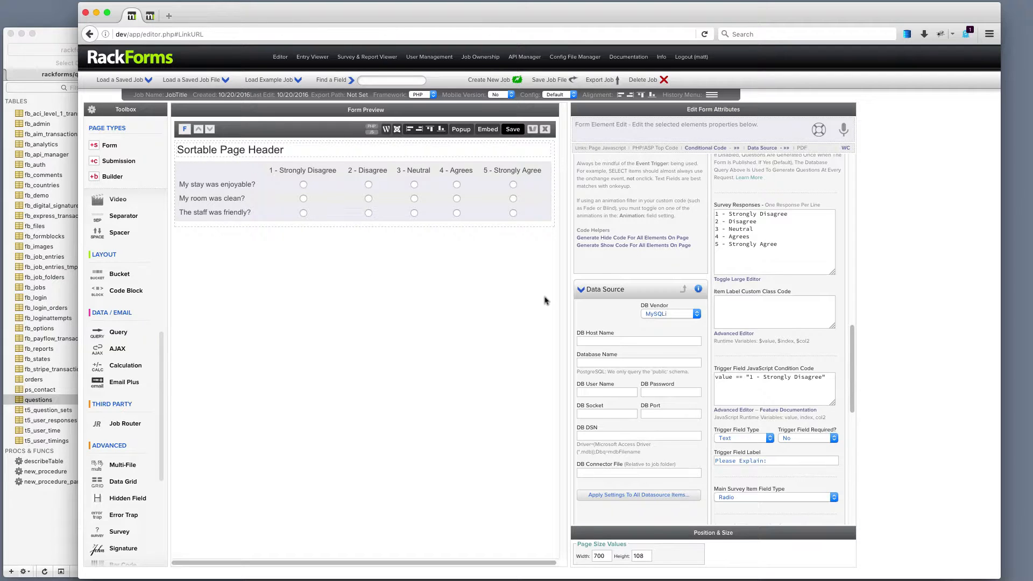
triple_click(804, 376)
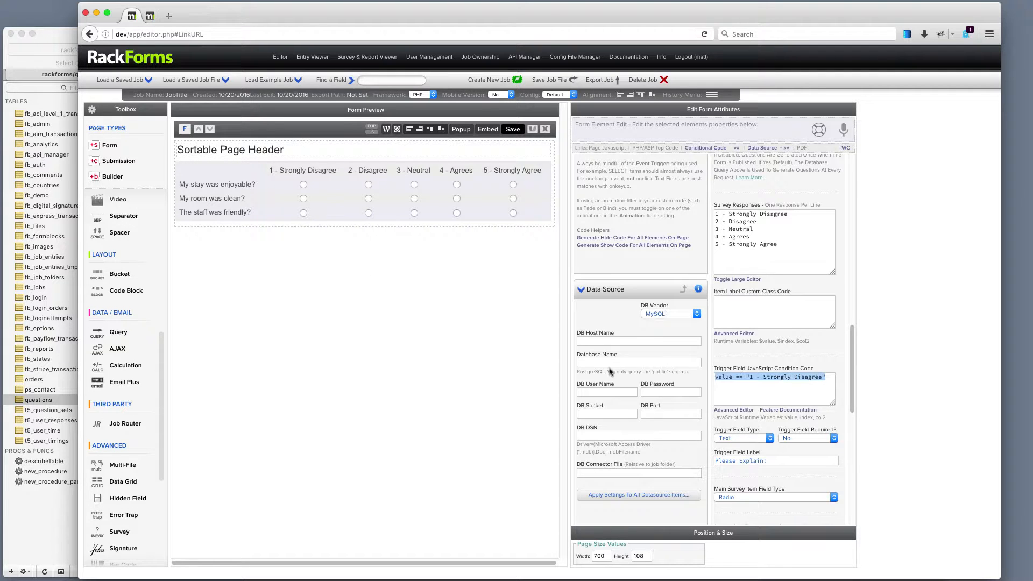
scroll(603, 356, up, 8)
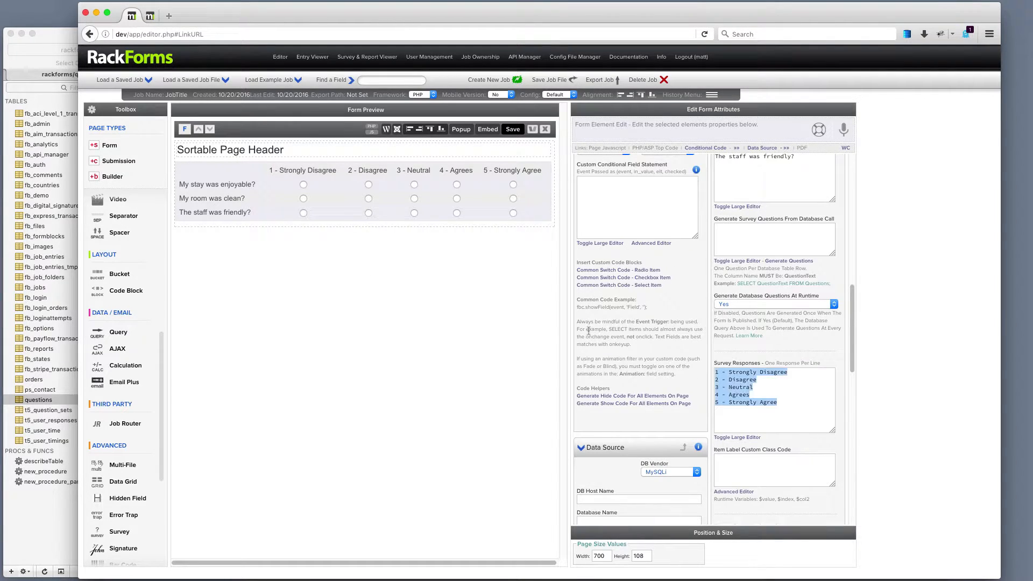
scroll(718, 275, up, 7)
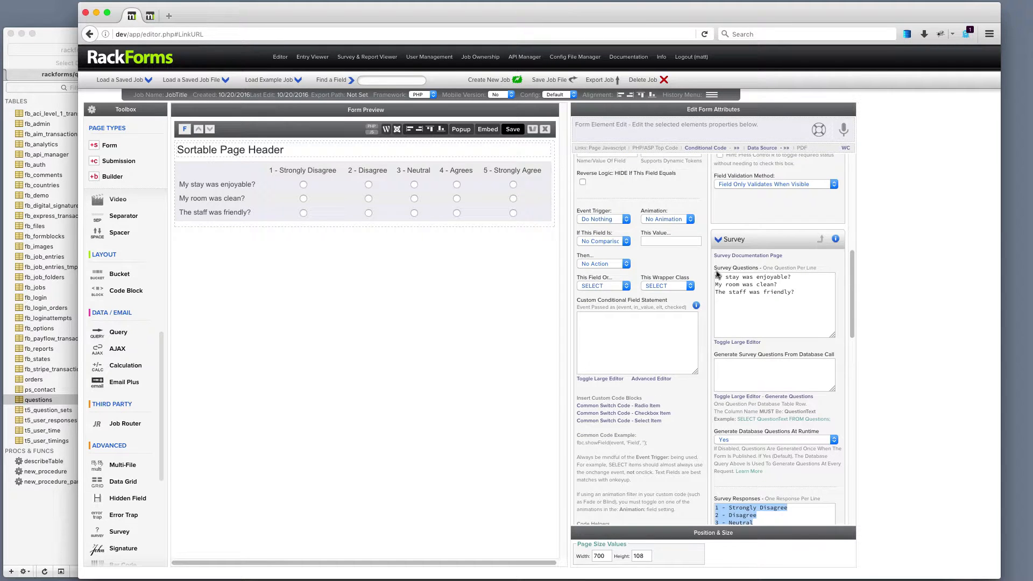
drag(814, 302, 671, 252)
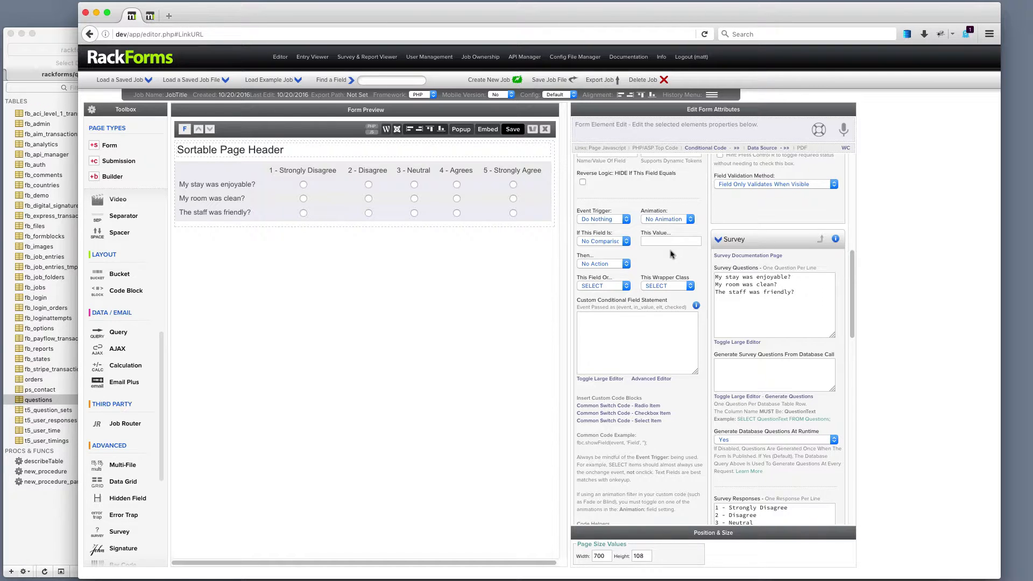
Set the survey's database question query to SELECT question AS QuestionText FROM questions.
key(super+Tab)
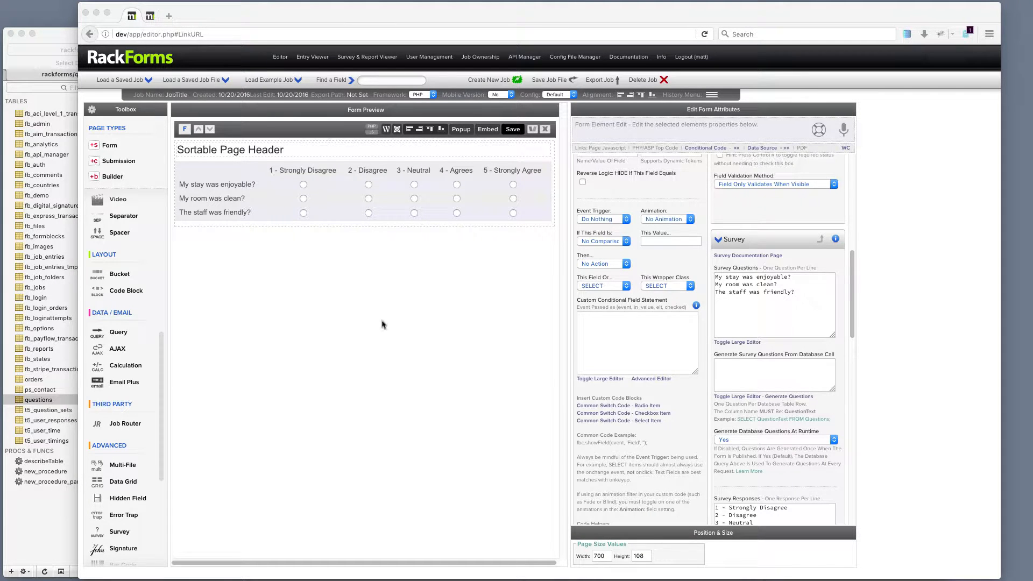
click(770, 368)
text(SELECT question AS QuestionText FROM questions)
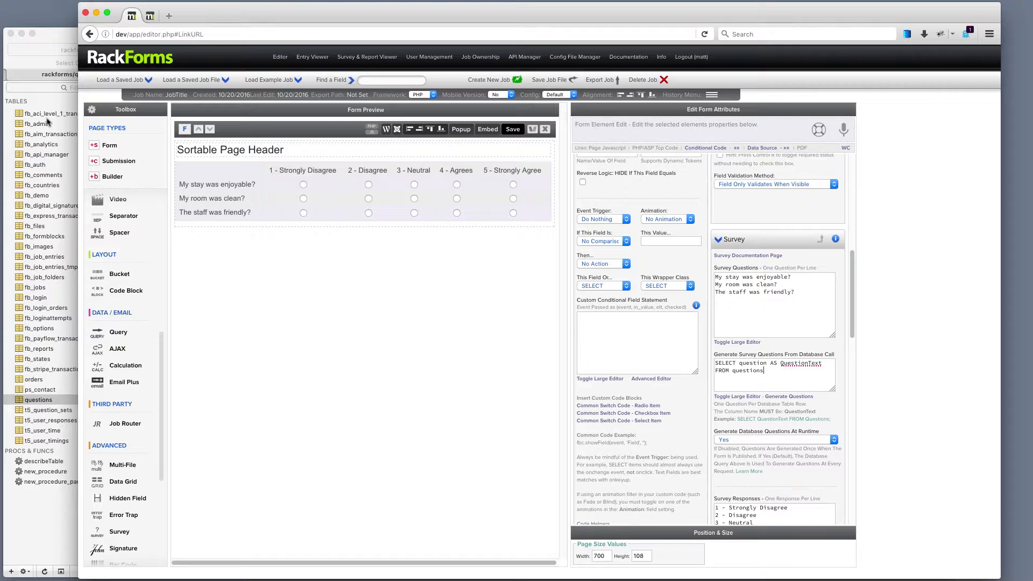
Review the questions table in the database client, and generate the survey questions from the database query.
click(51, 33)
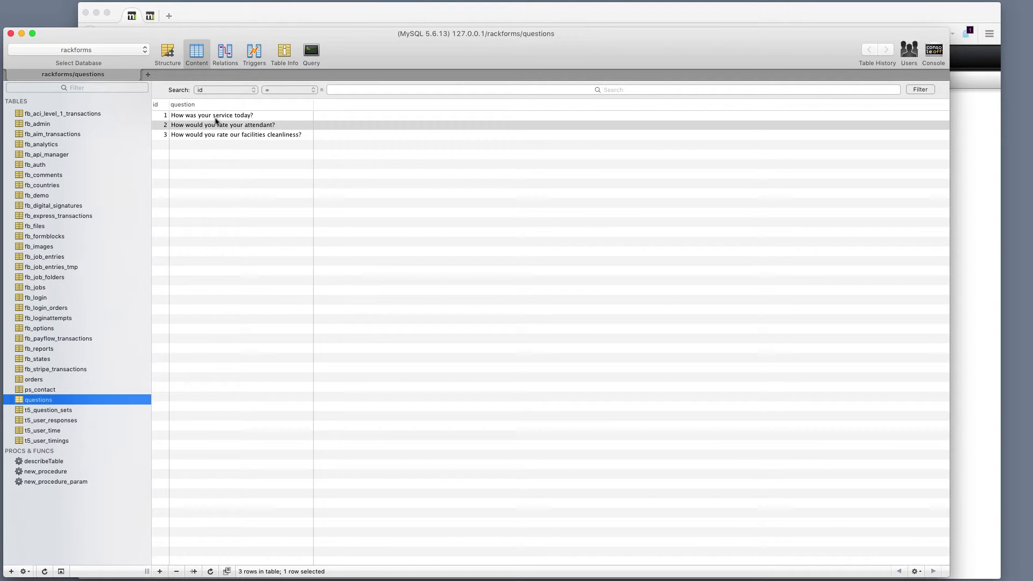
click(288, 15)
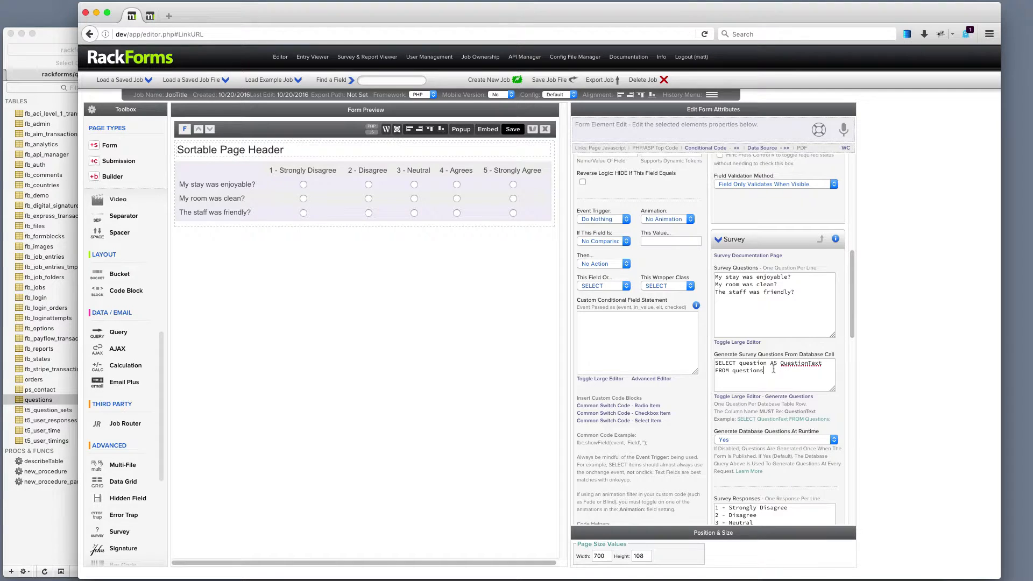
click(789, 396)
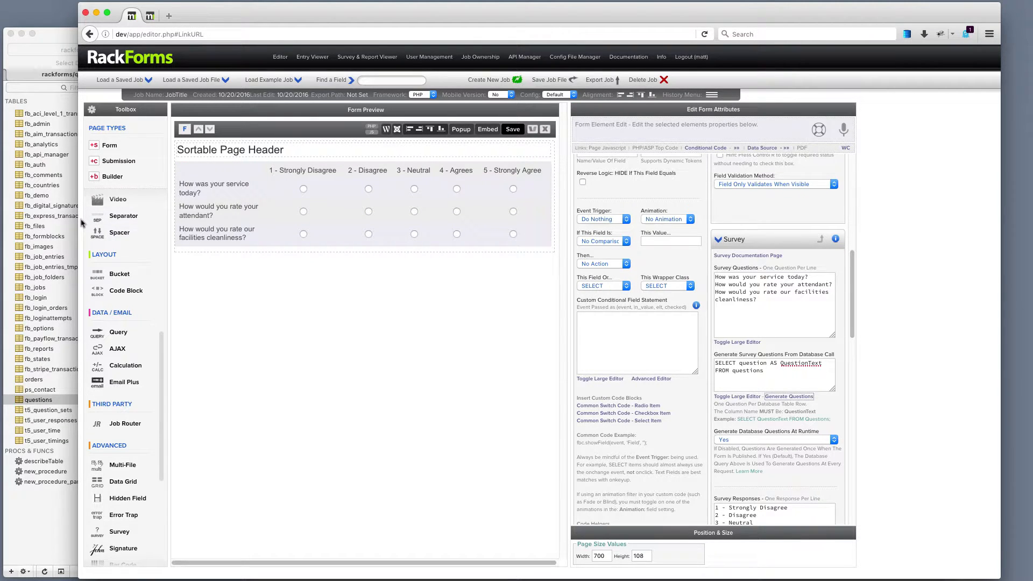
click(59, 35)
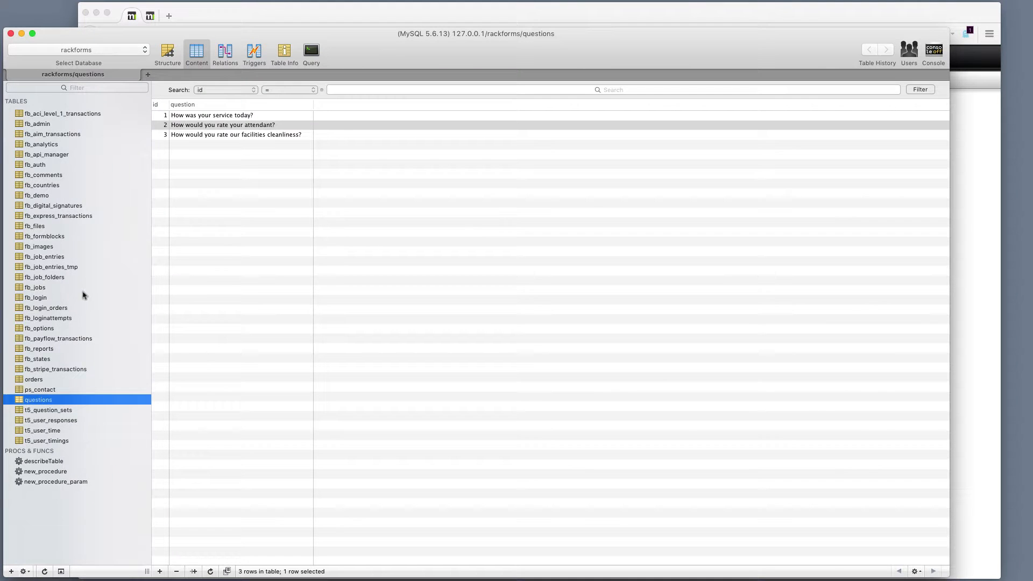
click(218, 14)
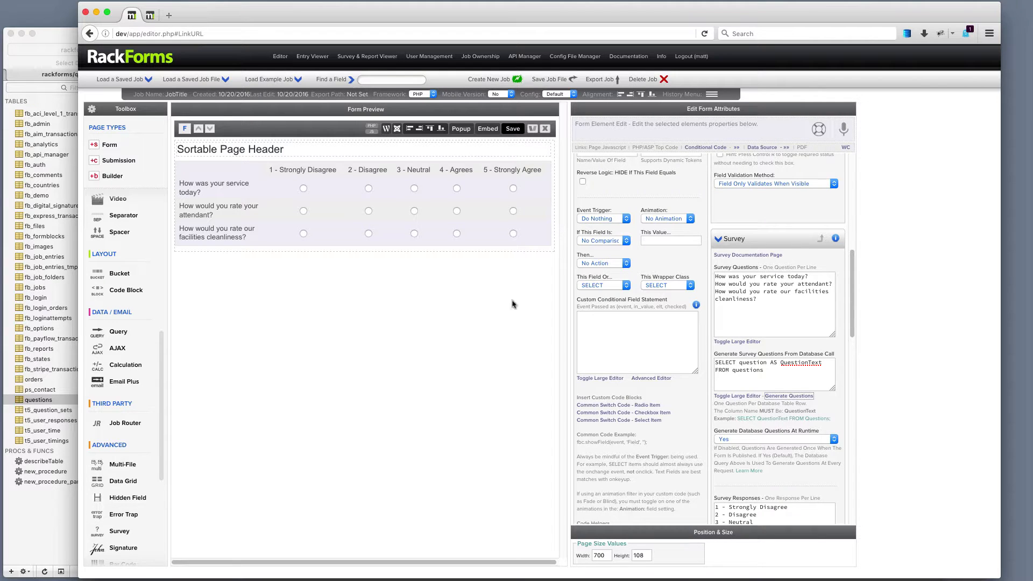
Add a radio group below the survey grid and label it "My stay was enjoyable?".
mouse_move(219, 232)
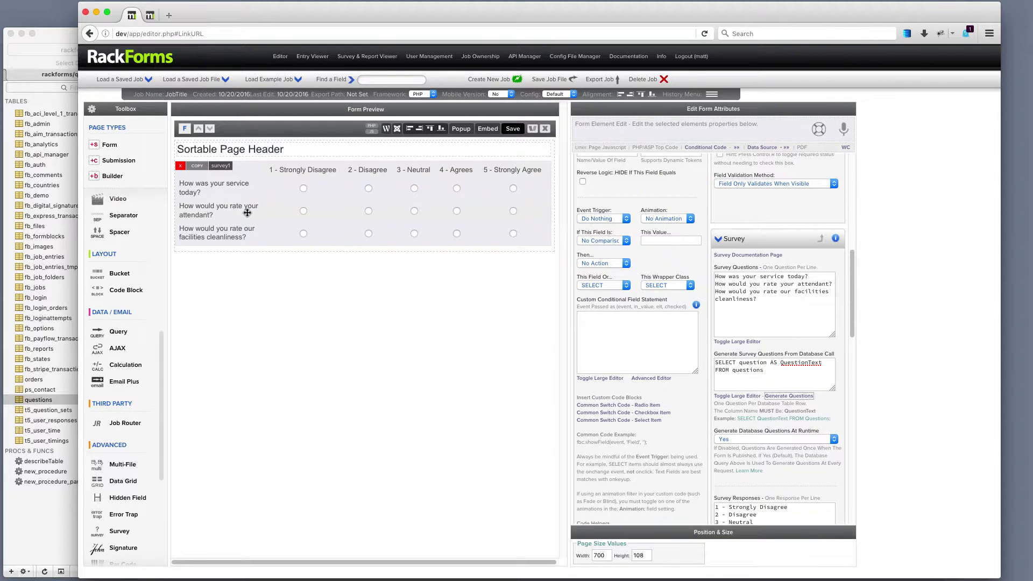
scroll(135, 355, up, 5)
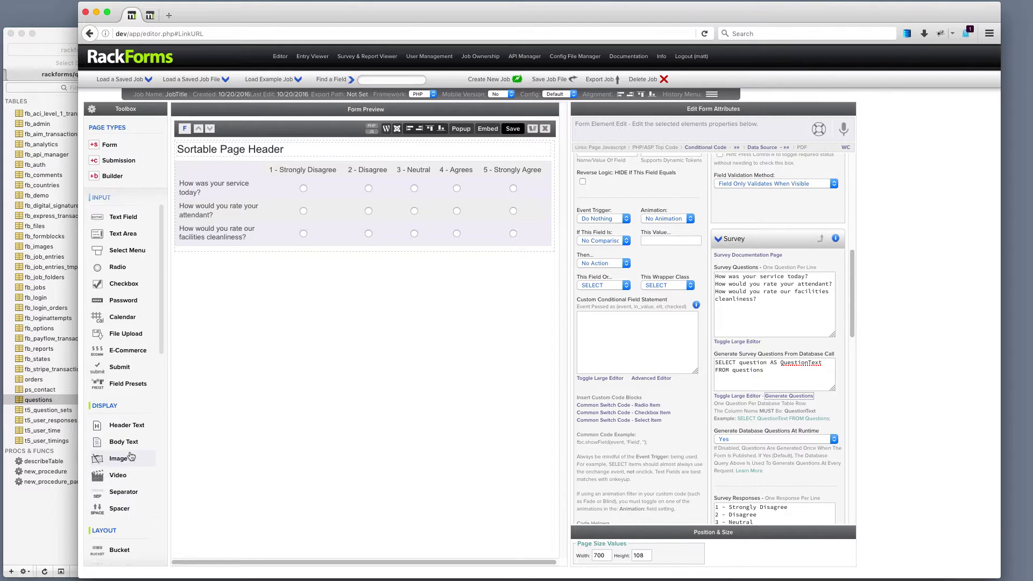
click(121, 277)
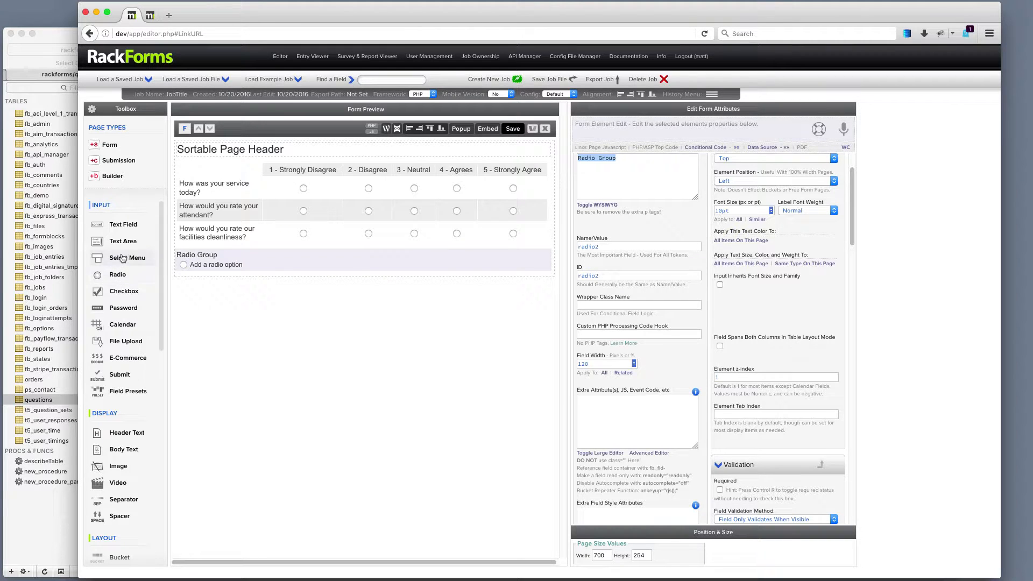
key(super+Tab)
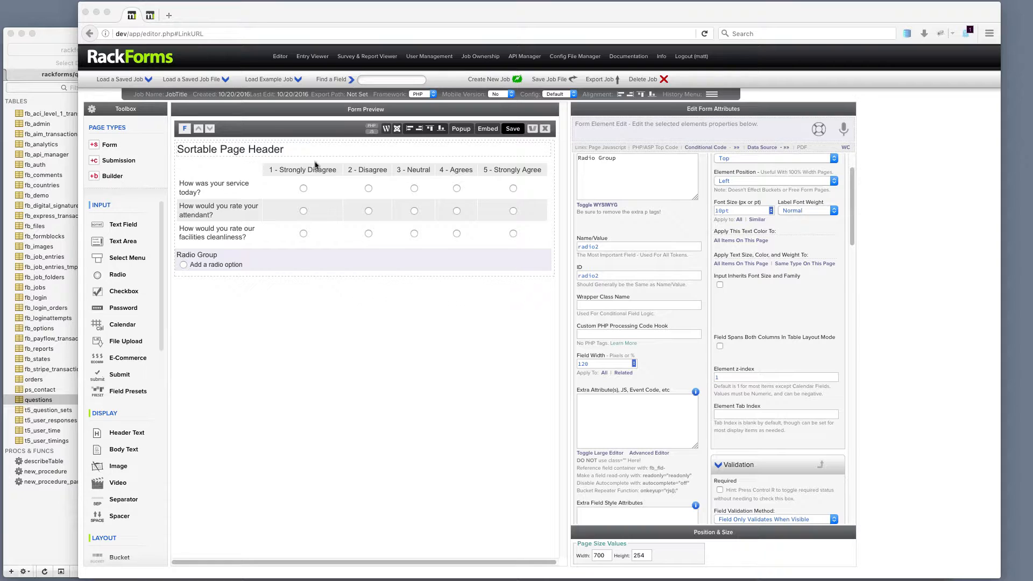
click(238, 263)
text(My stay was enjoyable?)
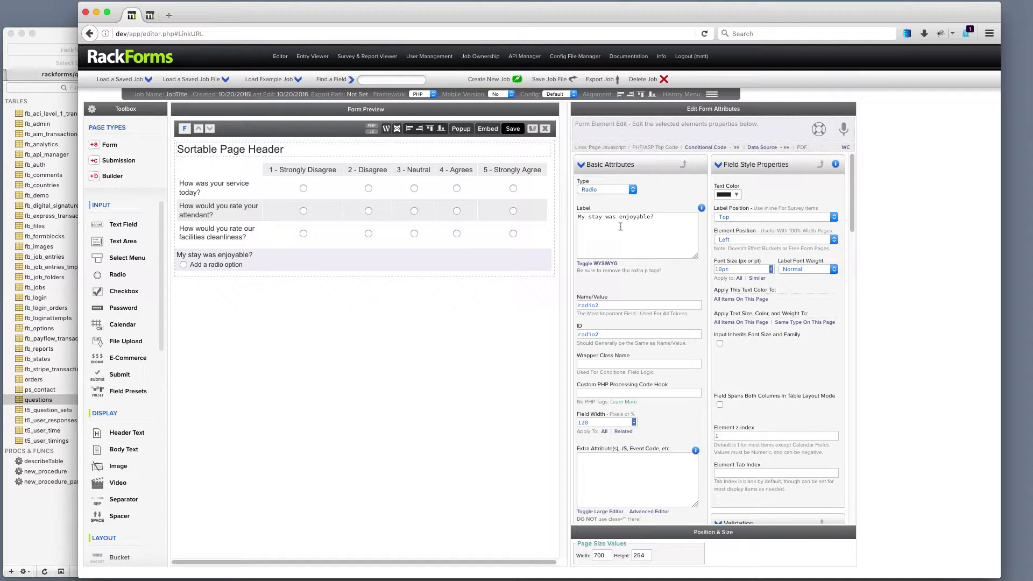
Enter 1 - Strongly Disagree, 2 - Disagree, 3 - Neutral, 4 - Agrees and 5 - Strongly Agree as the radio group's list items, and preview the saved form.
key(super+Tab)
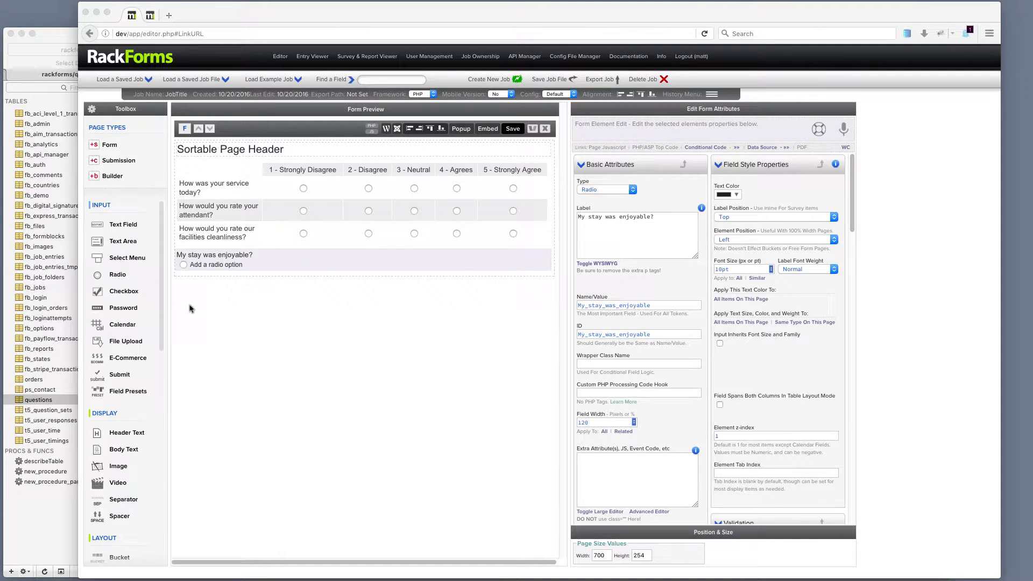
scroll(789, 370, down, 10)
scroll(786, 371, down, 10)
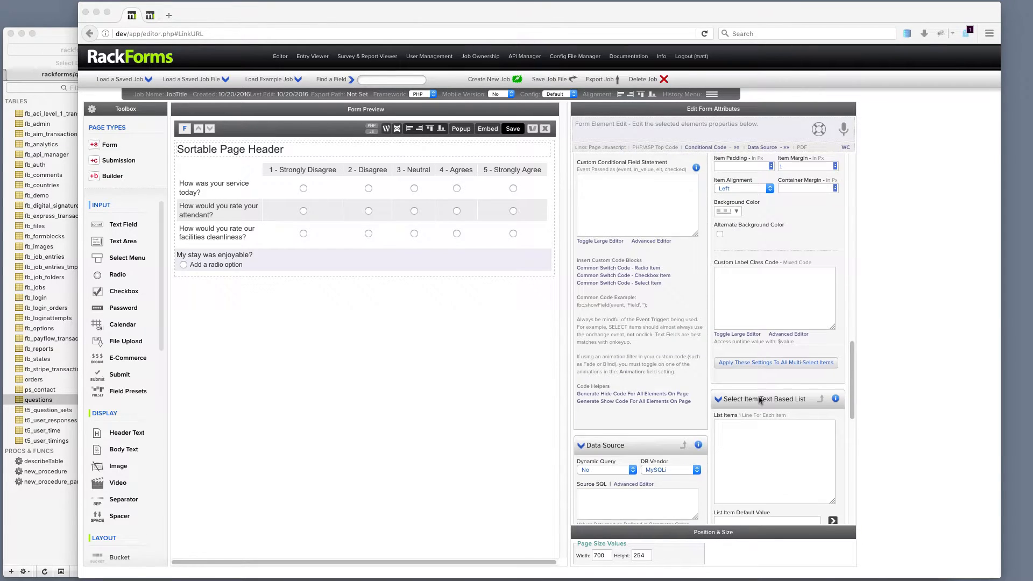
click(761, 436)
text(1 - Strongly Disagree 2 - Disagree 3 - Neutral 4 - Agrees 5 - Strongly Agree)
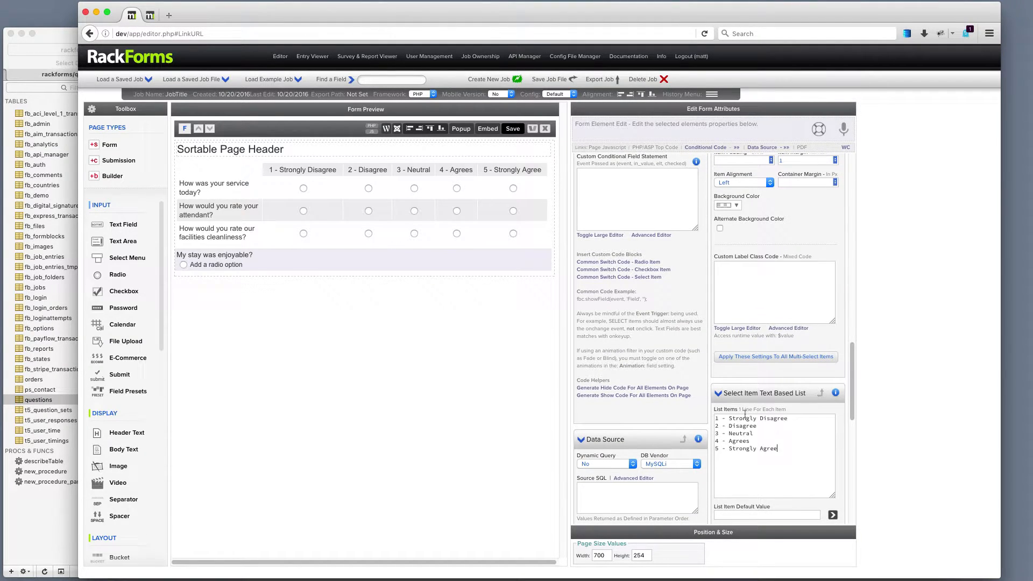
click(514, 129)
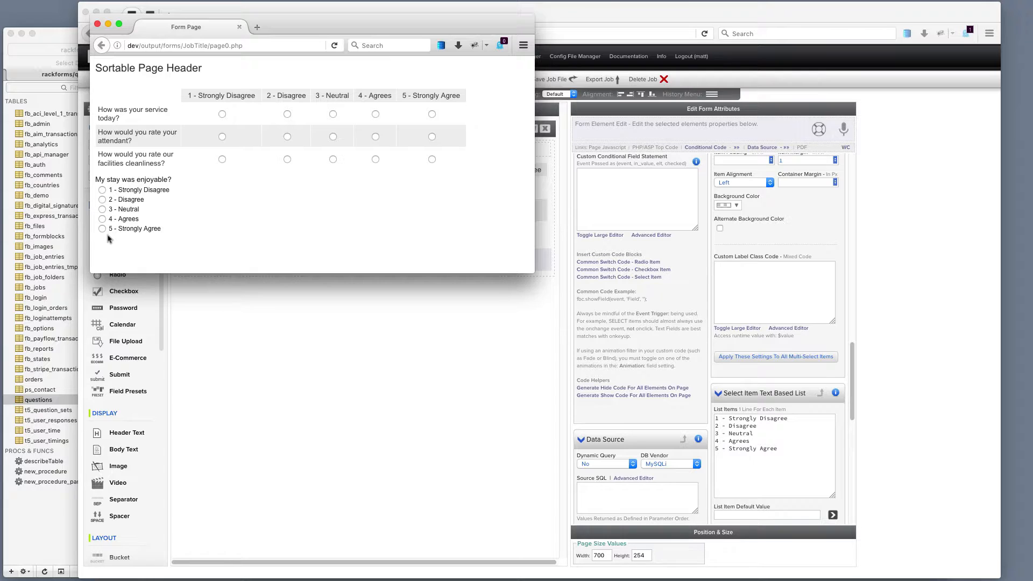
click(97, 23)
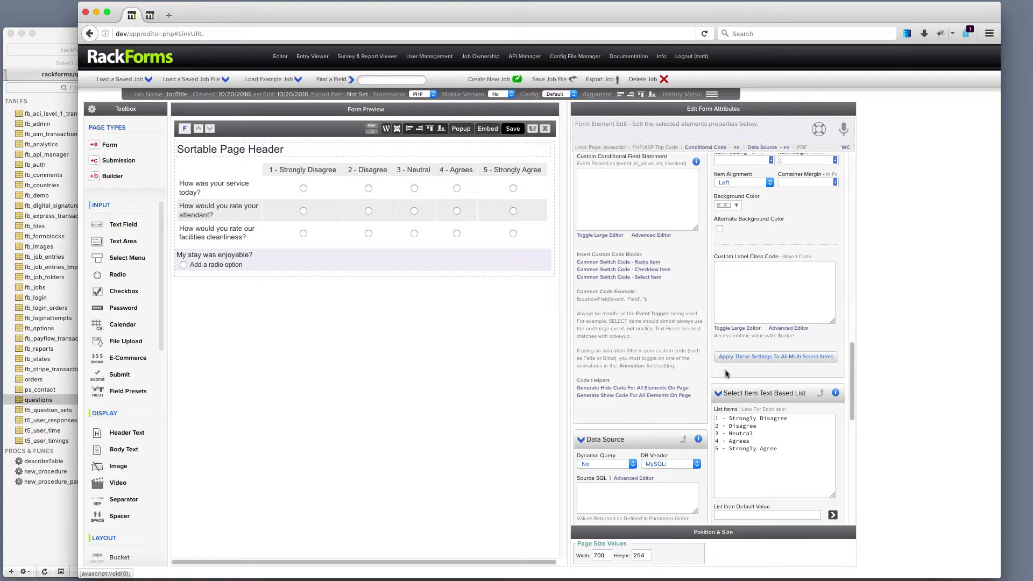
Set the radio group's item layout mode to Survey Mode, save the form and check it in the preview.
scroll(760, 397, up, 3)
scroll(760, 396, up, 3)
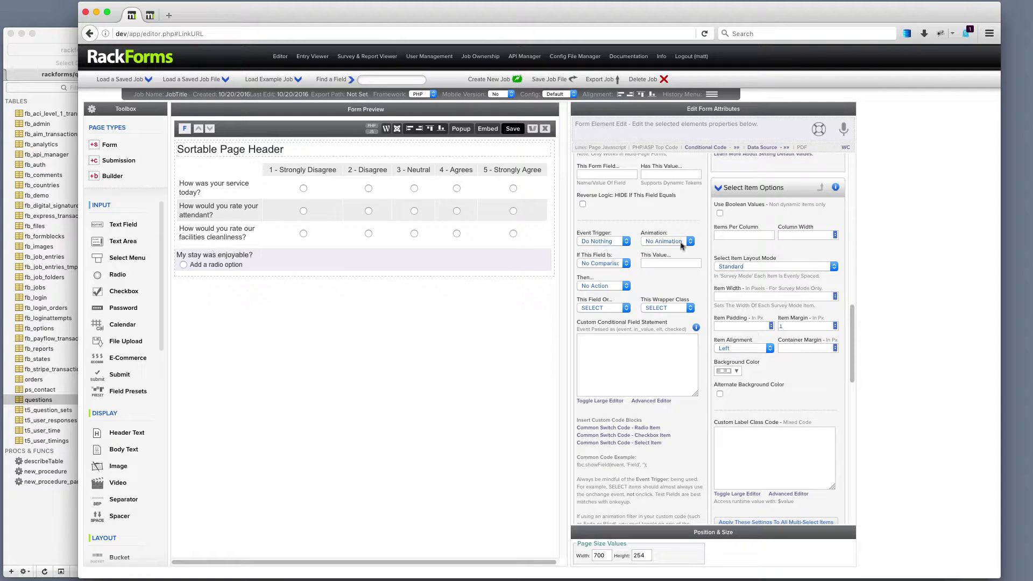
mouse_move(233, 265)
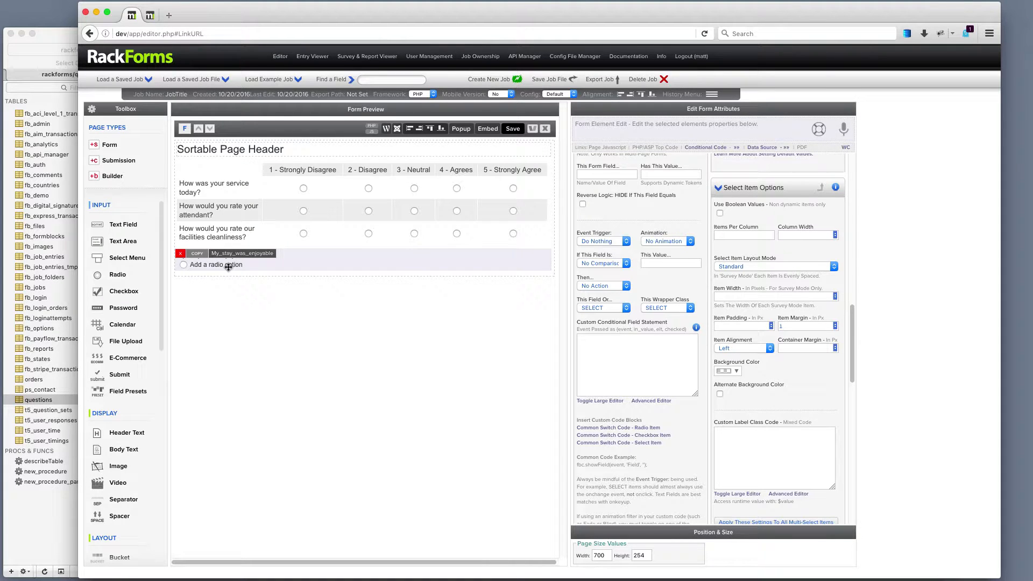
click(772, 263)
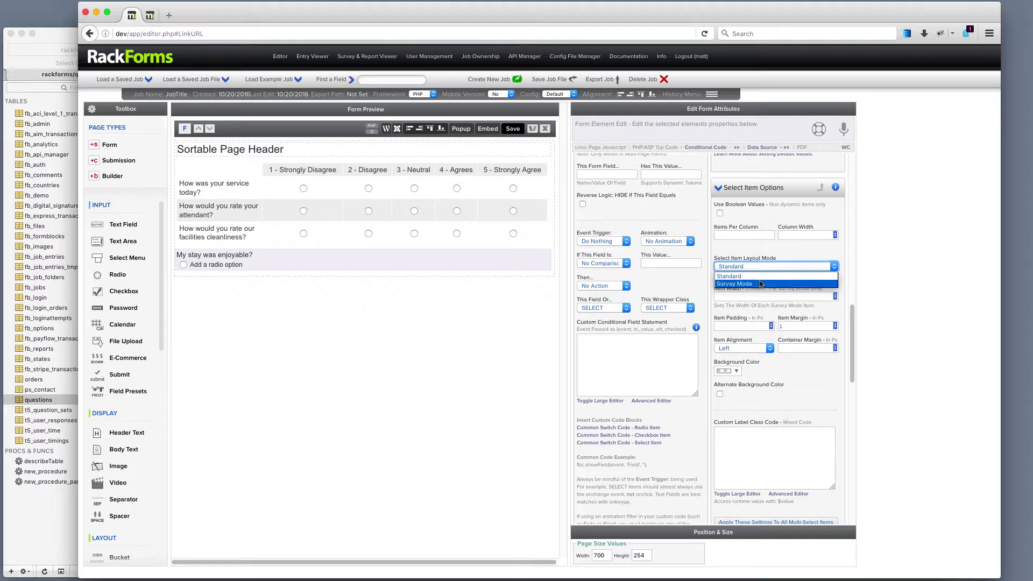
click(759, 284)
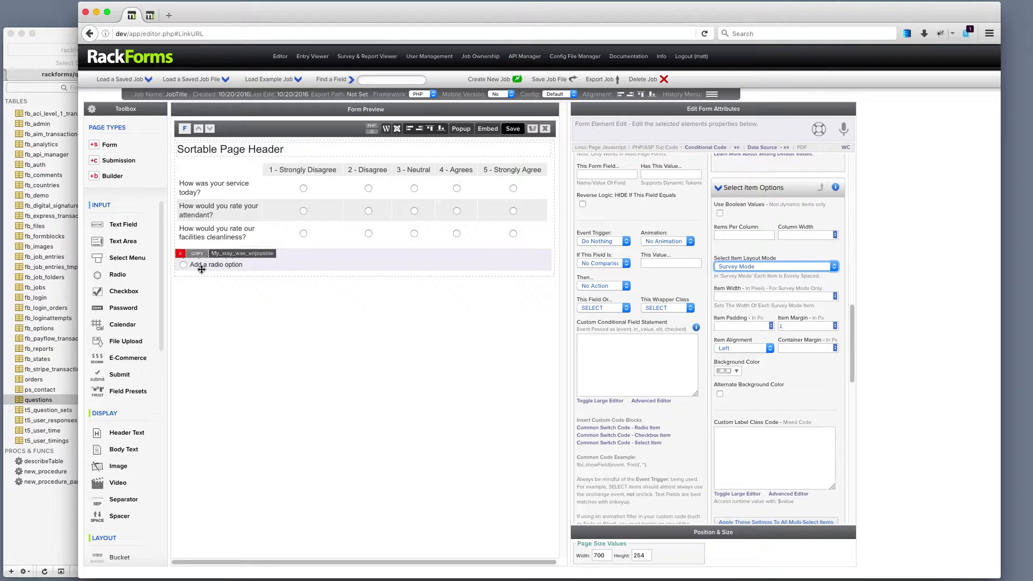
click(516, 130)
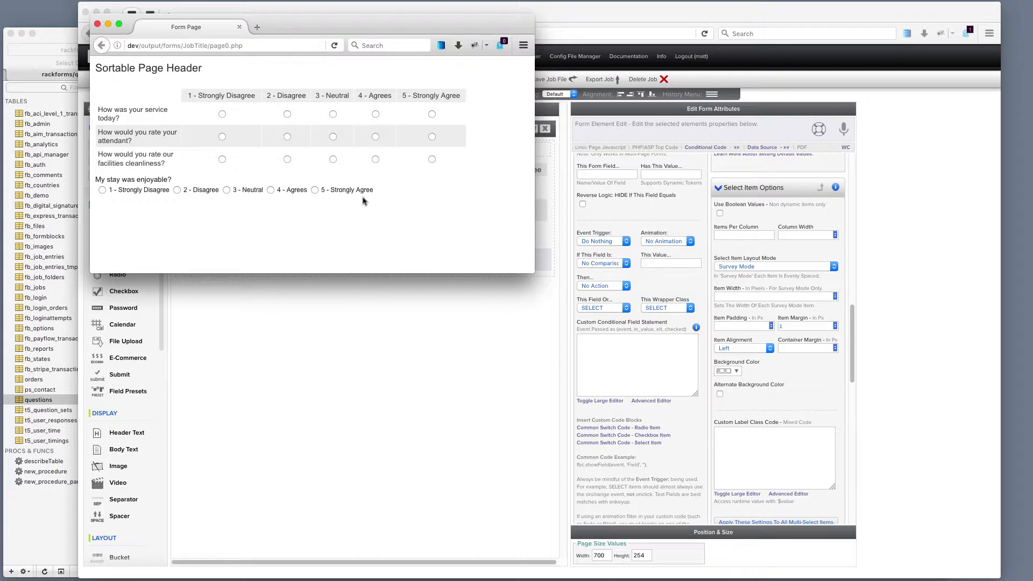
click(97, 24)
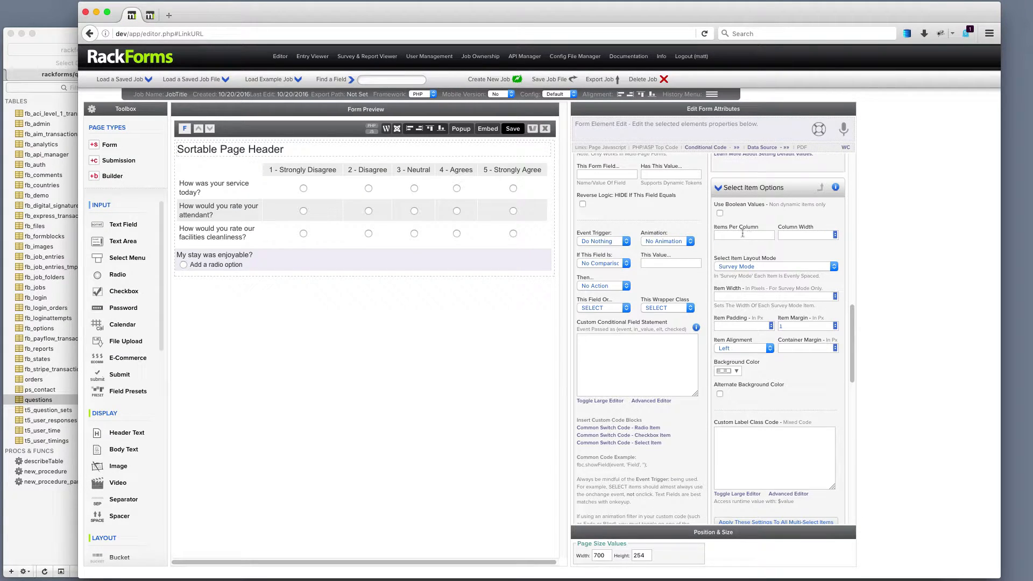
Set the radio group's item width to 130, save the form and check the item spacing in the preview.
drag(753, 295, 781, 189)
click(513, 129)
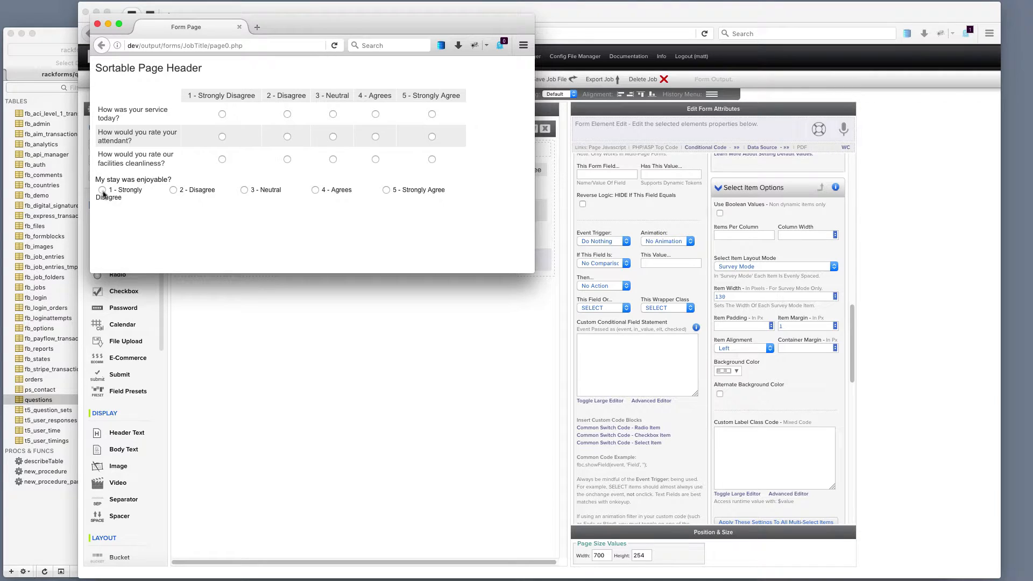
click(97, 23)
Name the radio group's first item option "Option 1" and add a second one named "option 2".
scroll(653, 300, down, 10)
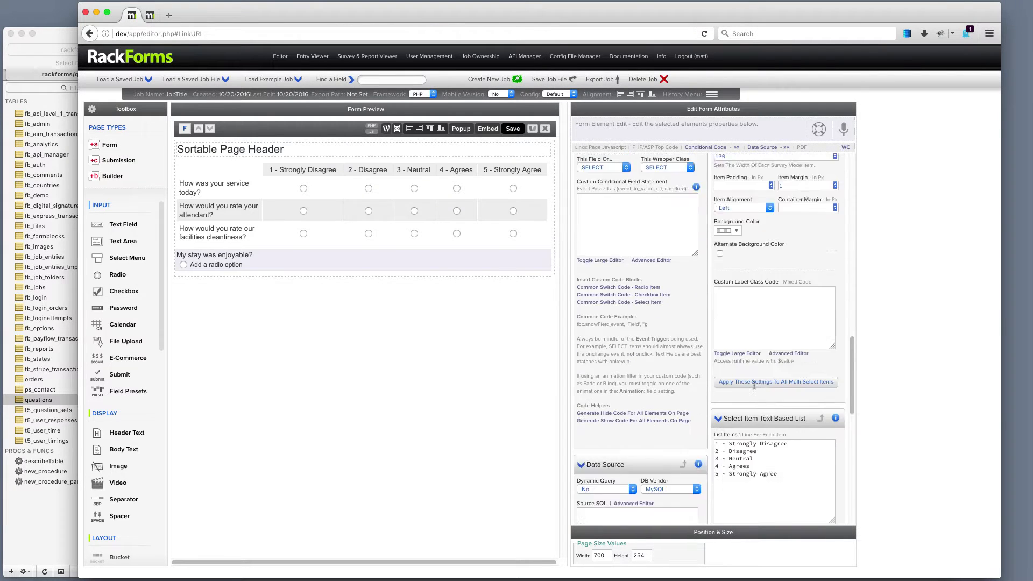
drag(794, 300, 586, 229)
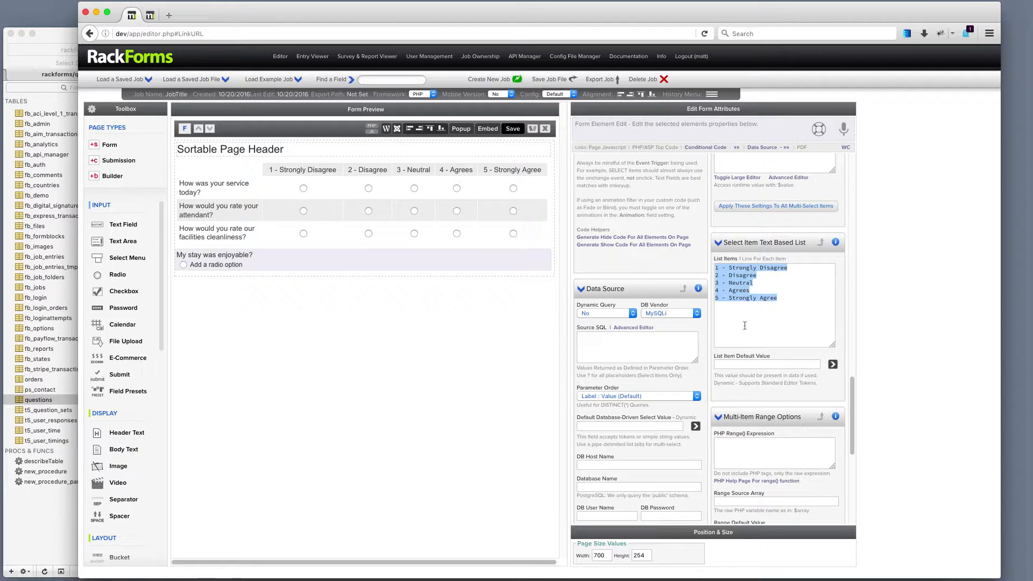
mouse_move(214, 267)
scroll(739, 319, up, 10)
scroll(739, 320, up, 4)
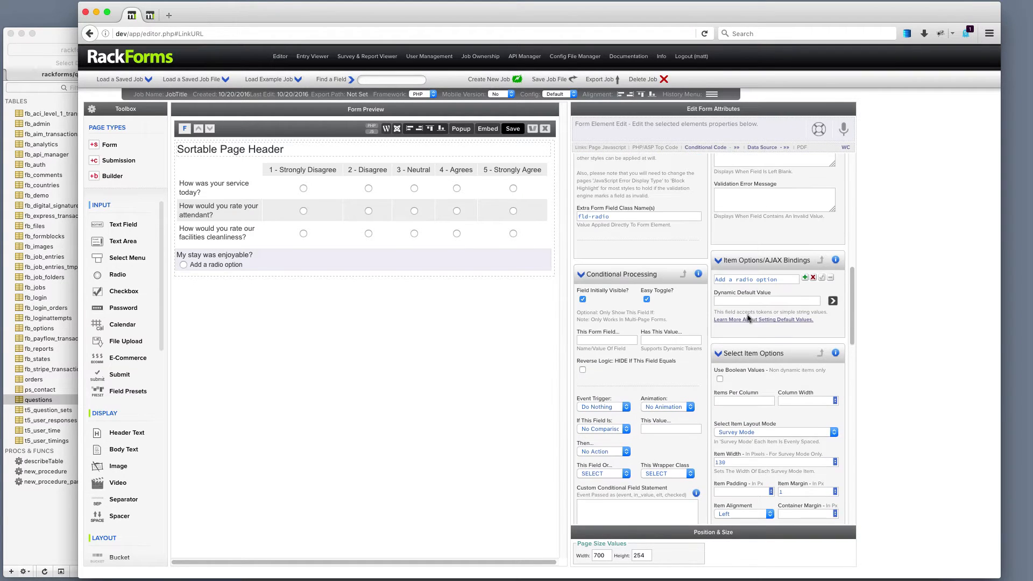
text(Option 1)
click(806, 277)
text(option 2)
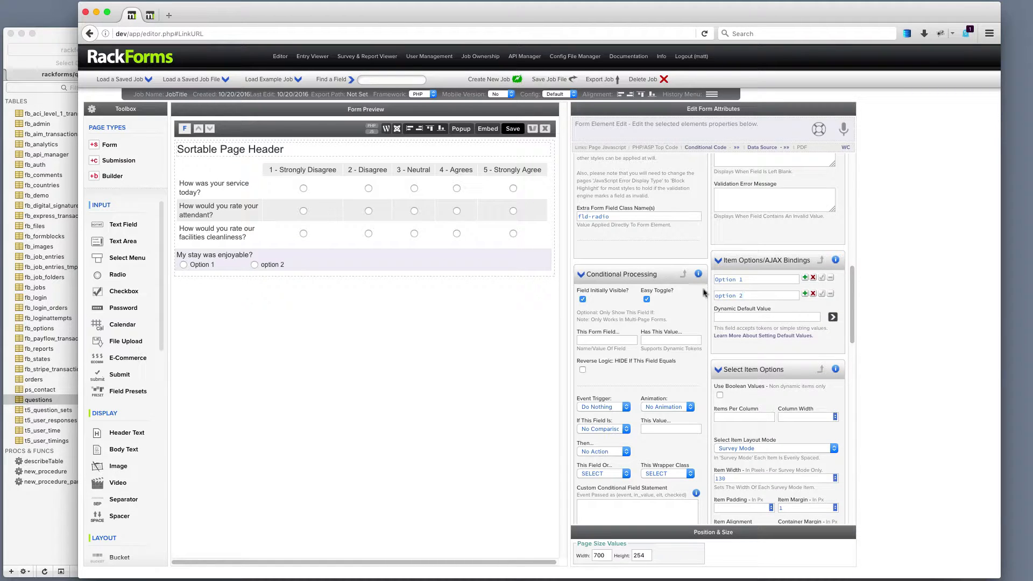
Add a third item option named "Option 3" and correct the second one to "Option 2".
click(806, 294)
click(750, 313)
text(Opt)
key(BackSpace)
key(BackSpace)
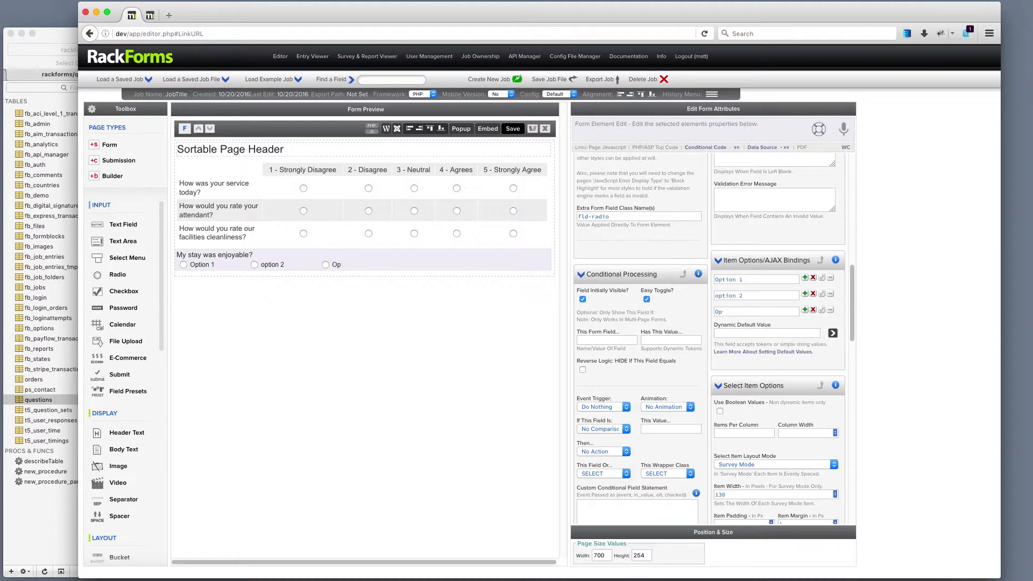
drag(719, 297, 703, 297)
text(O)
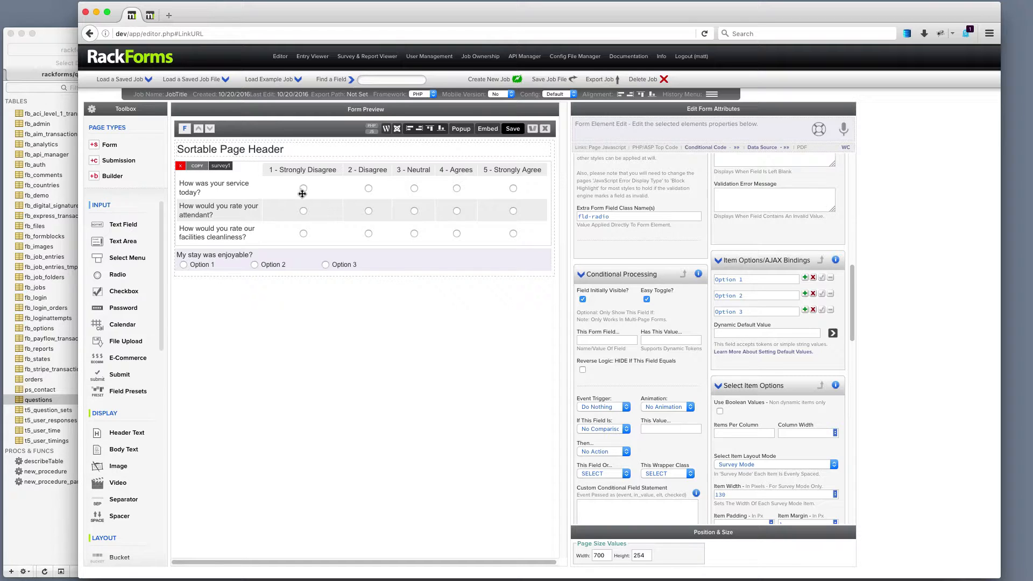
Rename the three item options of the "My stay was enjoyable?" radio group to 0, 1 and 2.
click(310, 261)
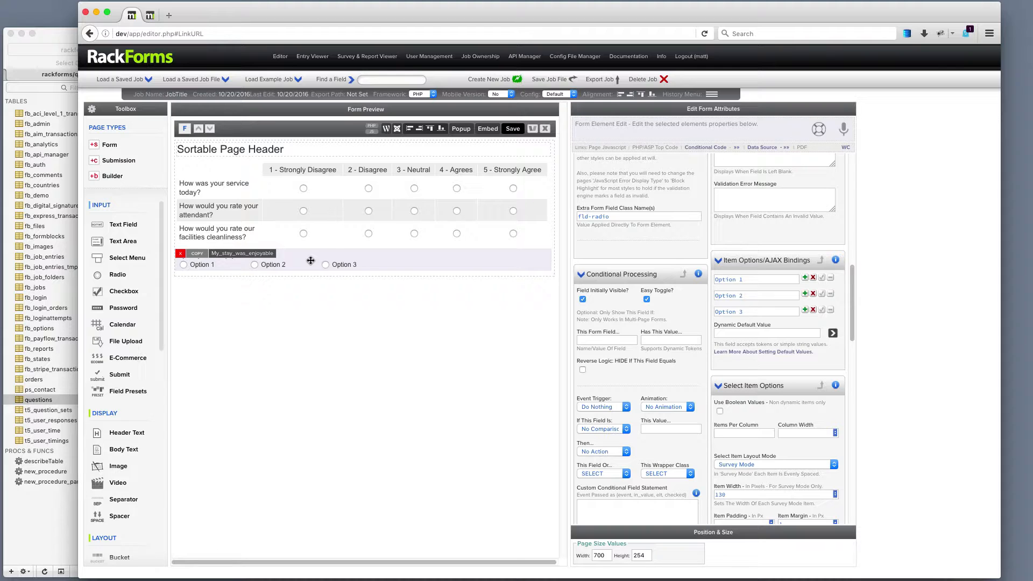
drag(654, 273, 580, 276)
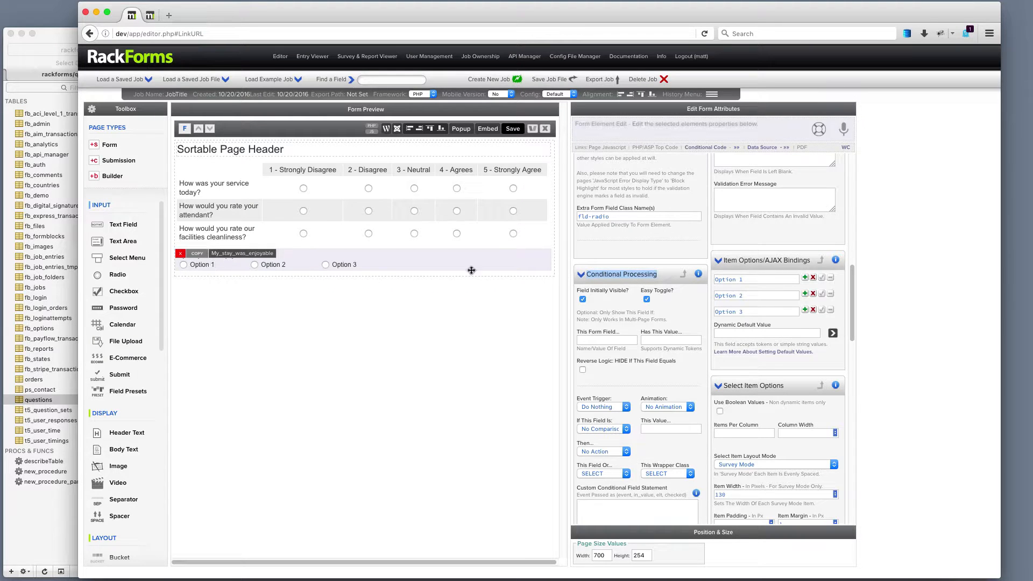
click(720, 276)
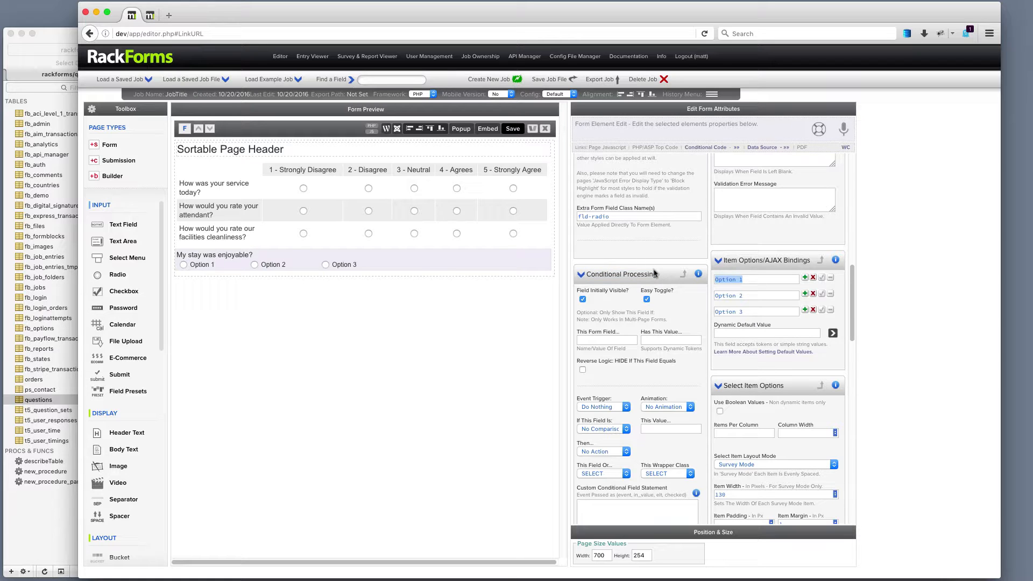
text(0)
click(735, 295)
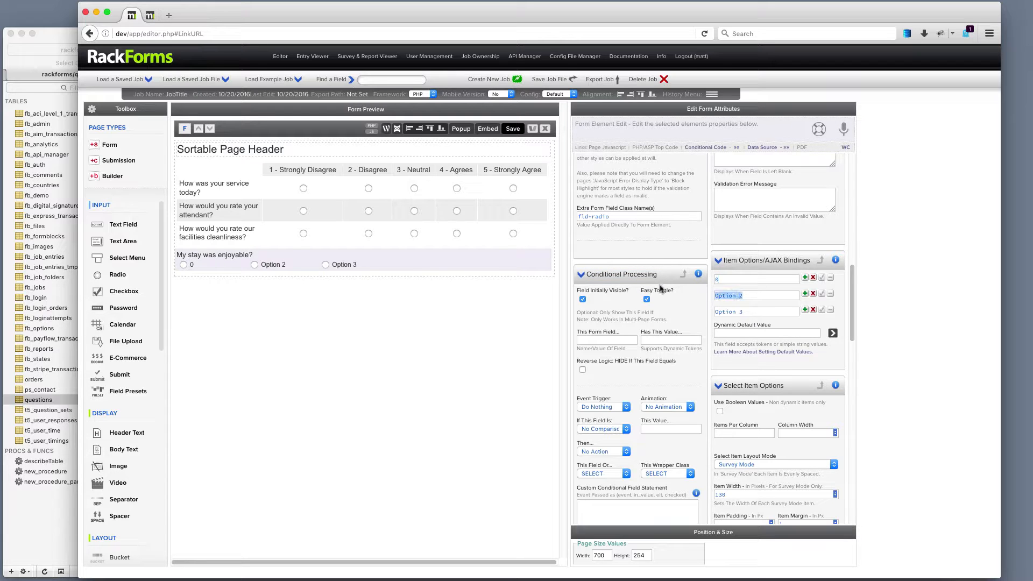
text(1)
click(747, 311)
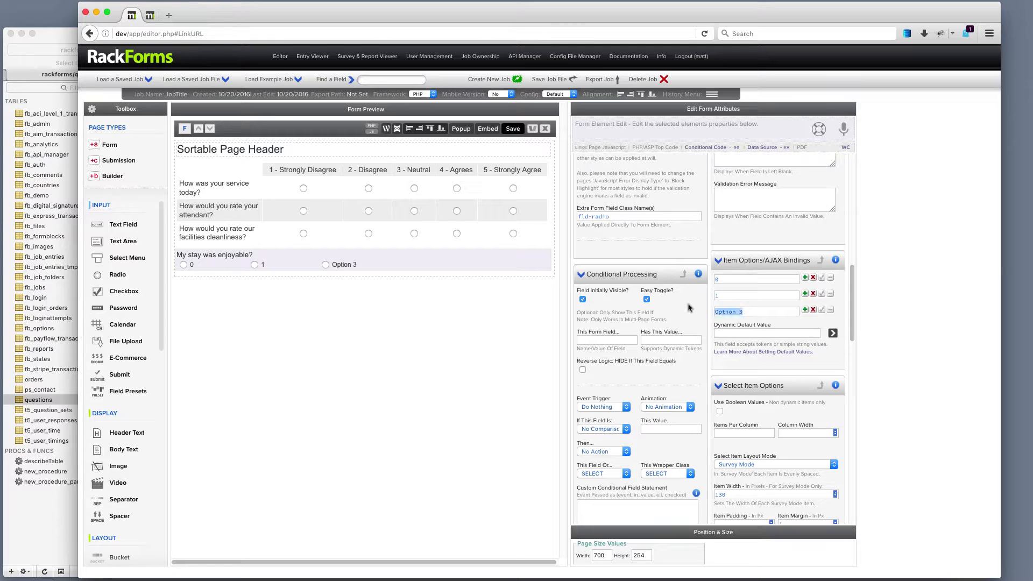
text(2)
click(739, 280)
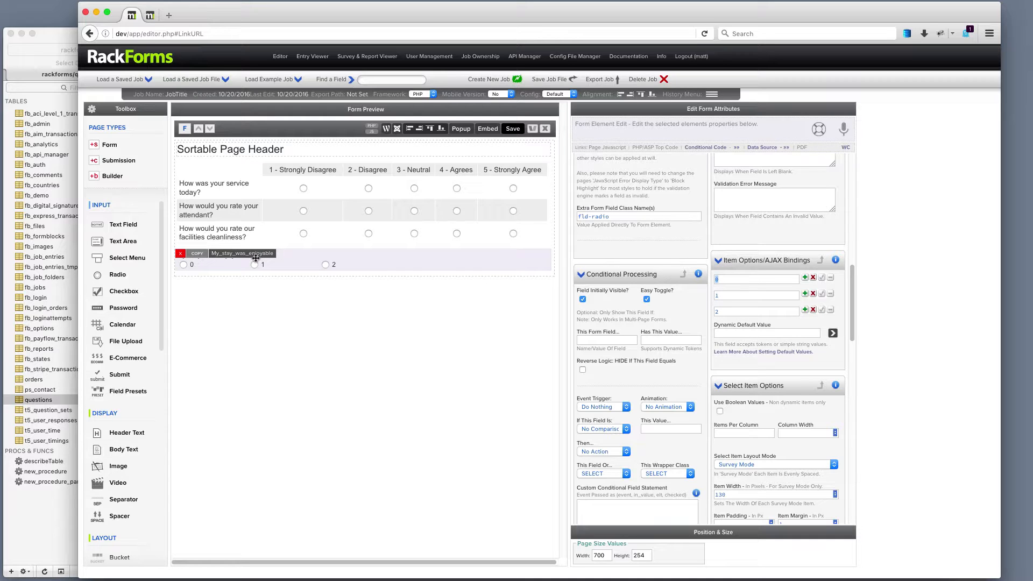
Add a text area below the radio group and label it "Please explain:".
click(130, 243)
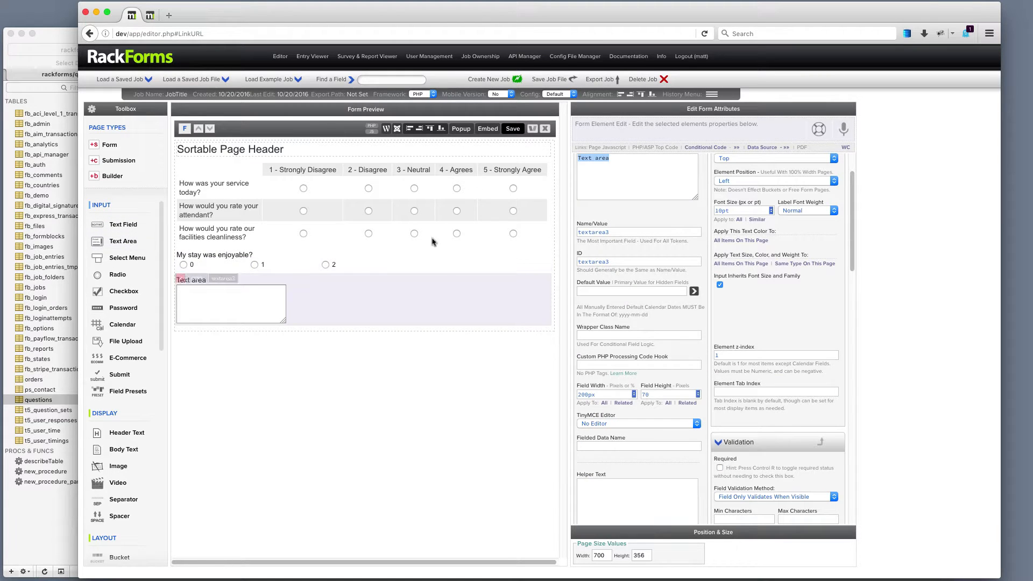
text(Plese explain:)
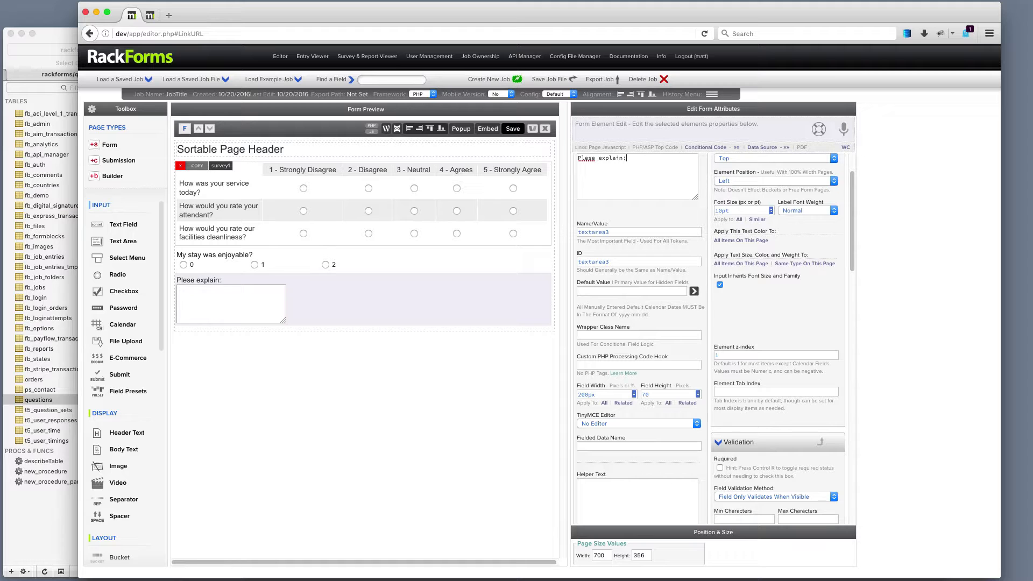
click(588, 158)
text(a)
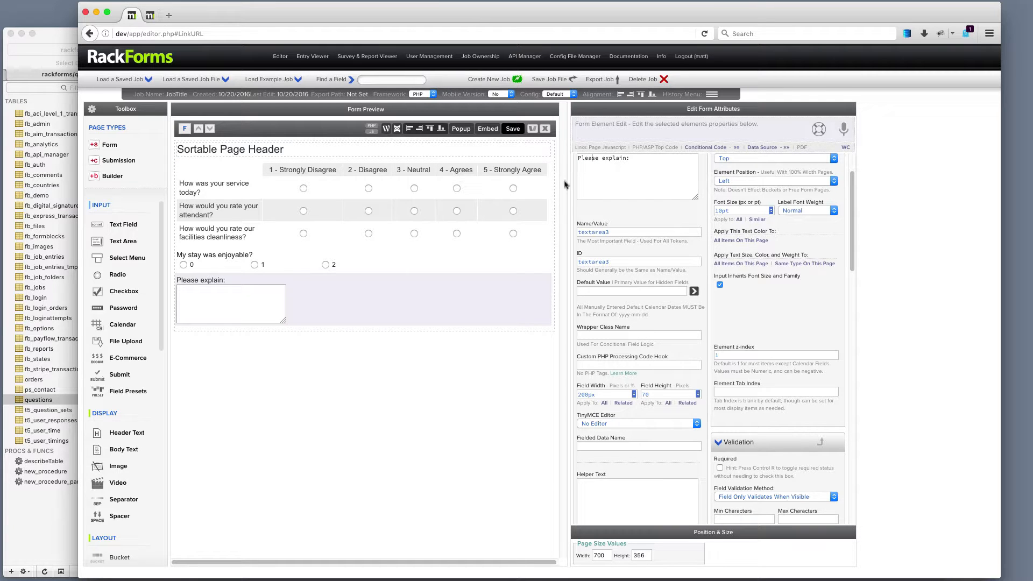
Set the text area's name and ID to "explain" and turn off its initial visibility.
click(287, 262)
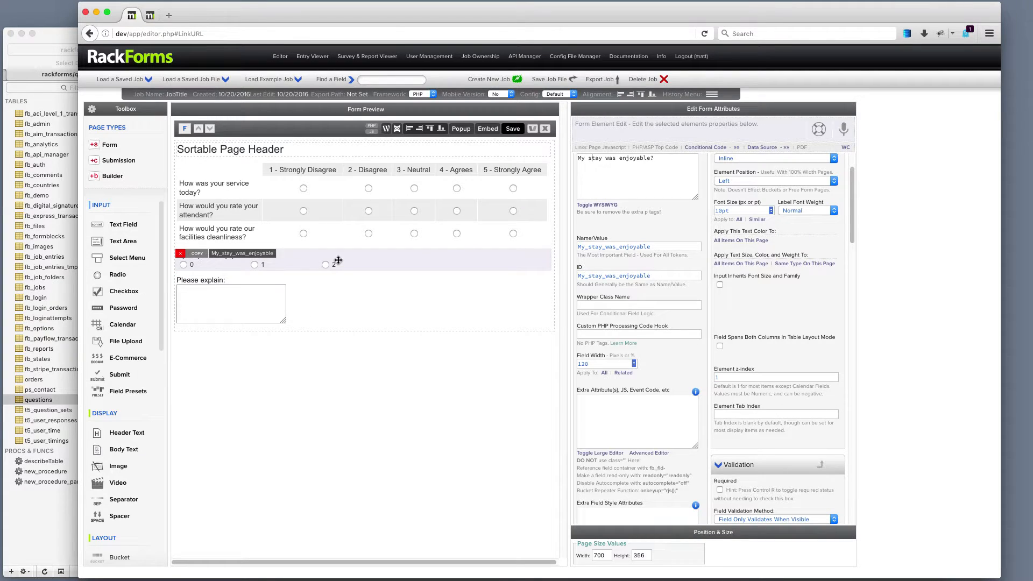
click(276, 278)
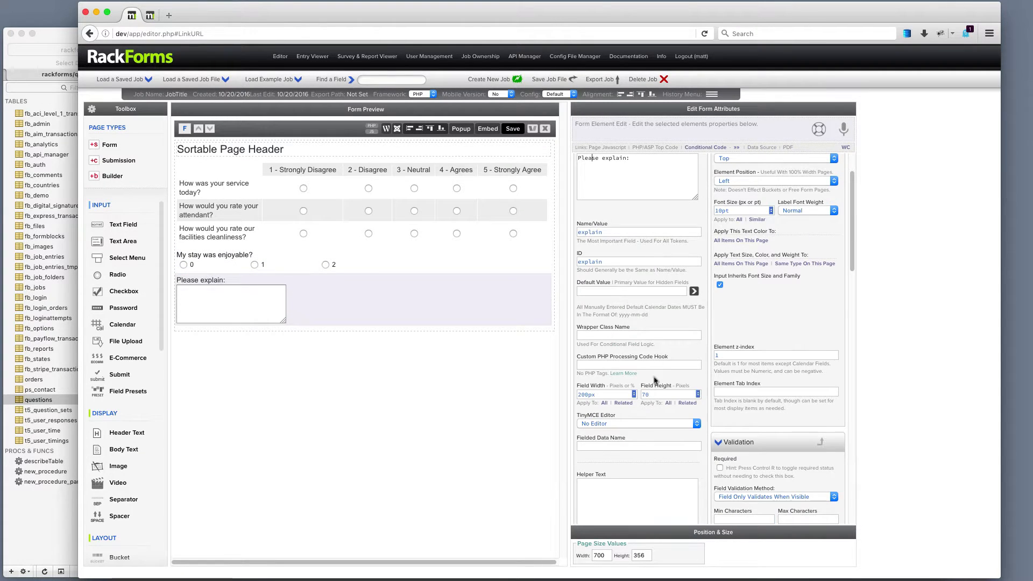
scroll(627, 369, down, 5)
scroll(627, 369, down, 5)
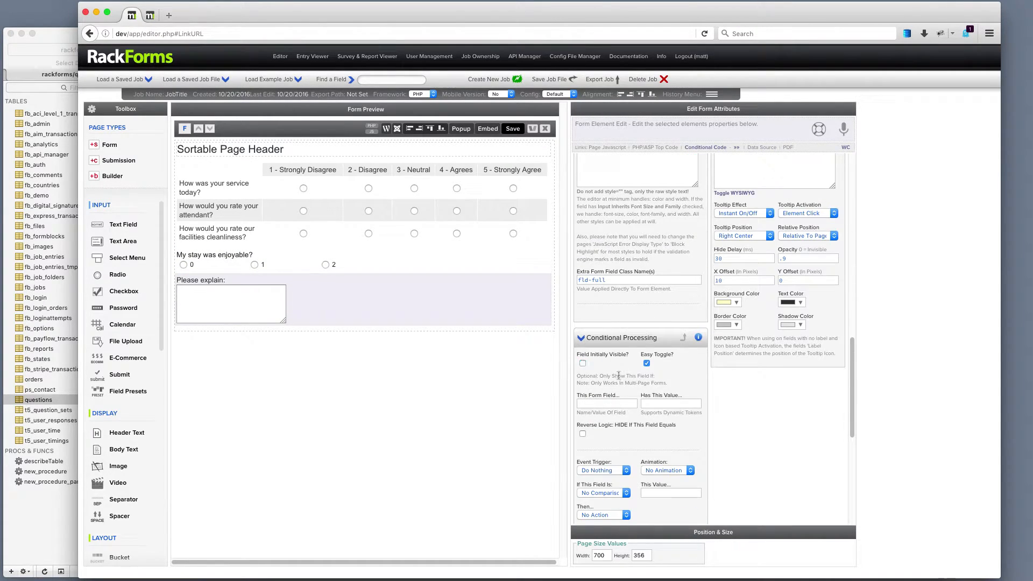
Give the "My stay was enjoyable?" radio group an onclick radio event trigger with the condition Equal To (==) 0.
click(374, 273)
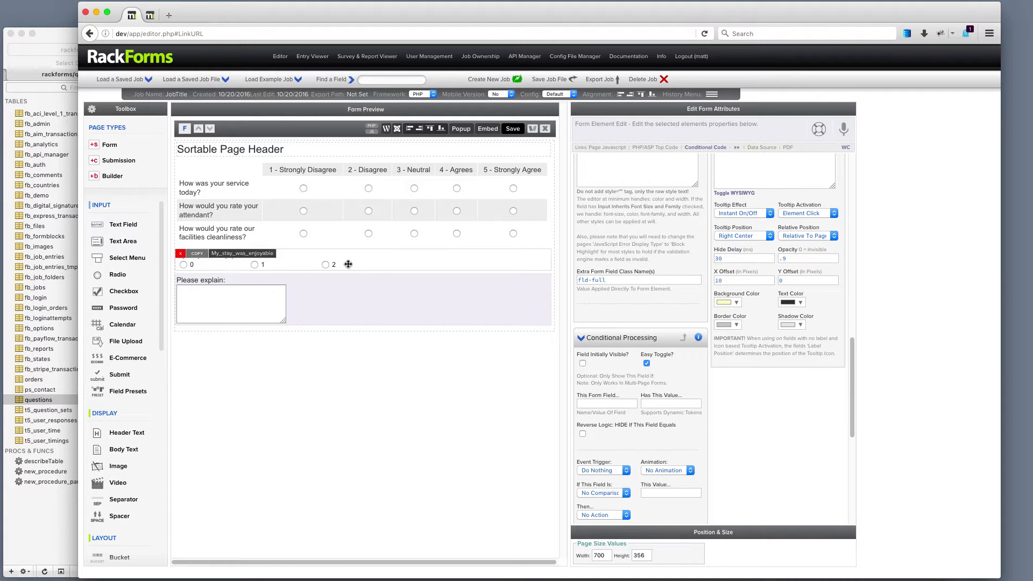
scroll(592, 299, up, 5)
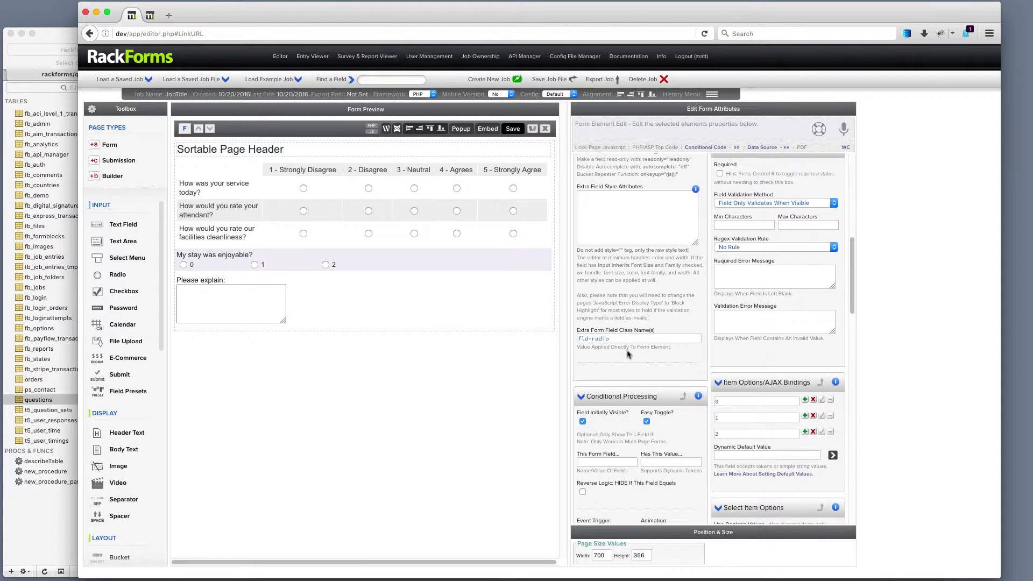
scroll(630, 350, down, 2)
scroll(629, 344, down, 3)
click(612, 311)
click(615, 327)
click(616, 334)
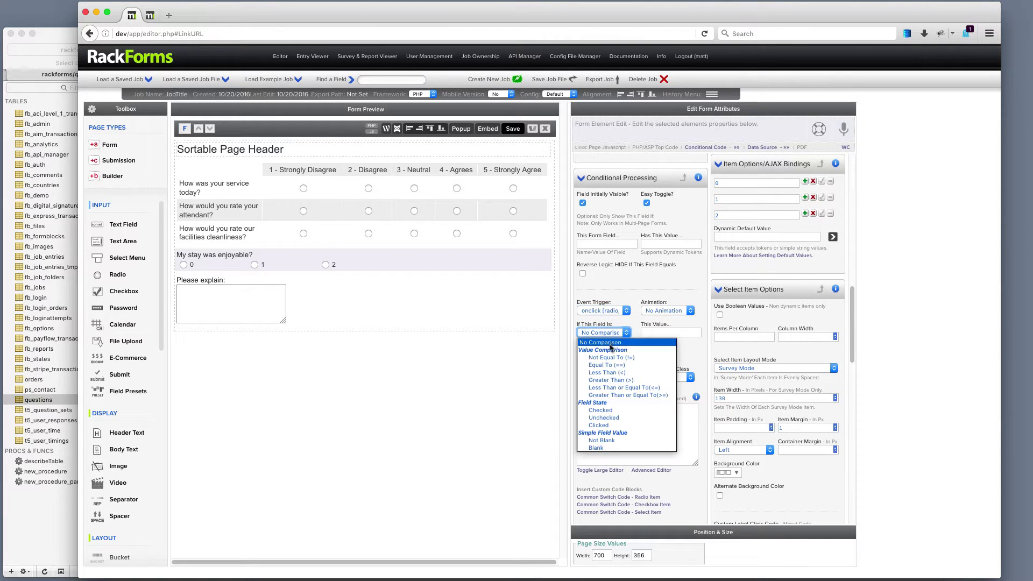
click(624, 365)
click(658, 332)
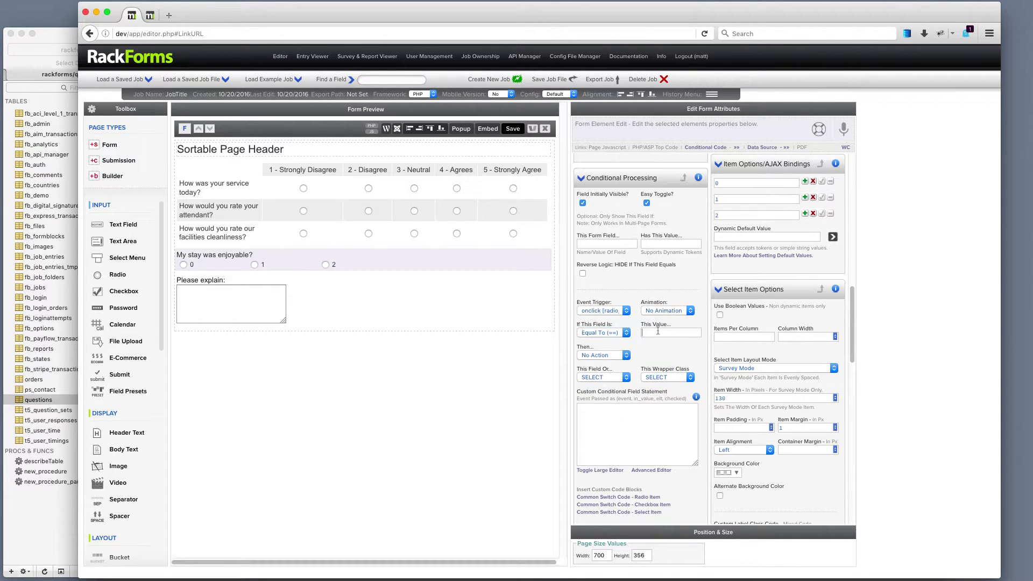
Set the radio group's conditional action to Show + Enable for the explain field.
click(620, 356)
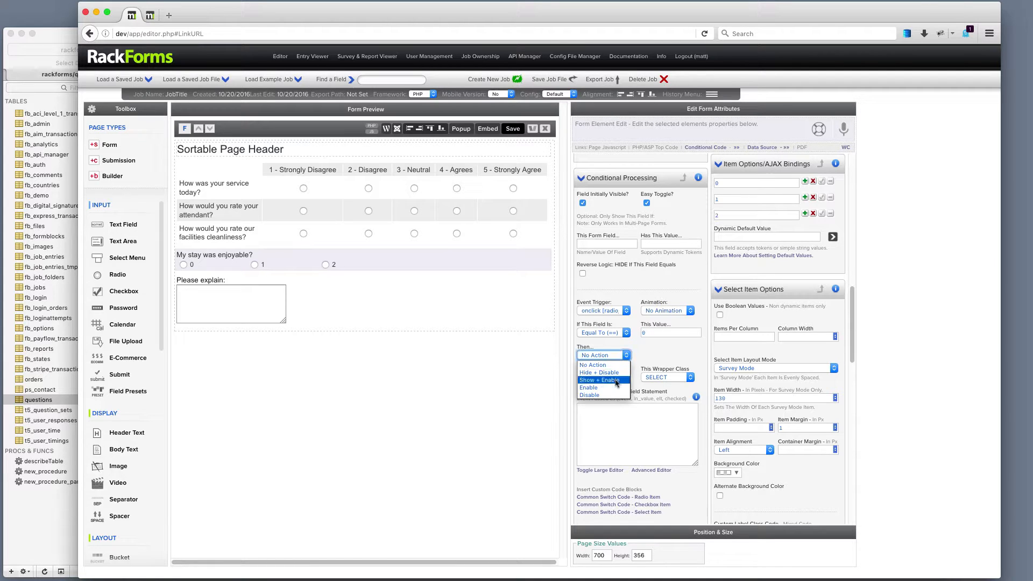
click(617, 383)
click(614, 380)
click(618, 412)
Save the form and test the condition in the preview by alternating between answers 0 and 1, then close the preview.
click(513, 128)
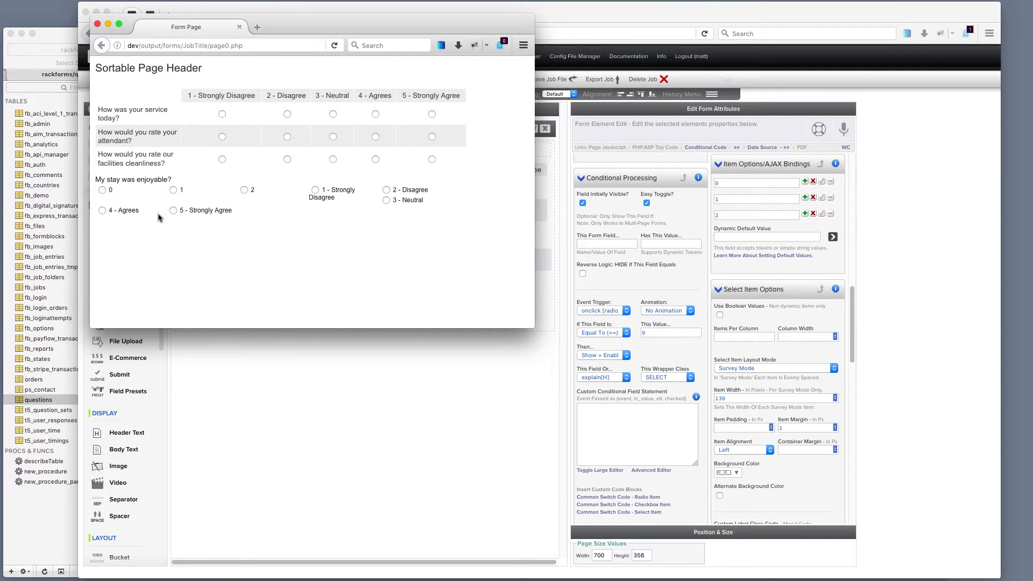
click(102, 190)
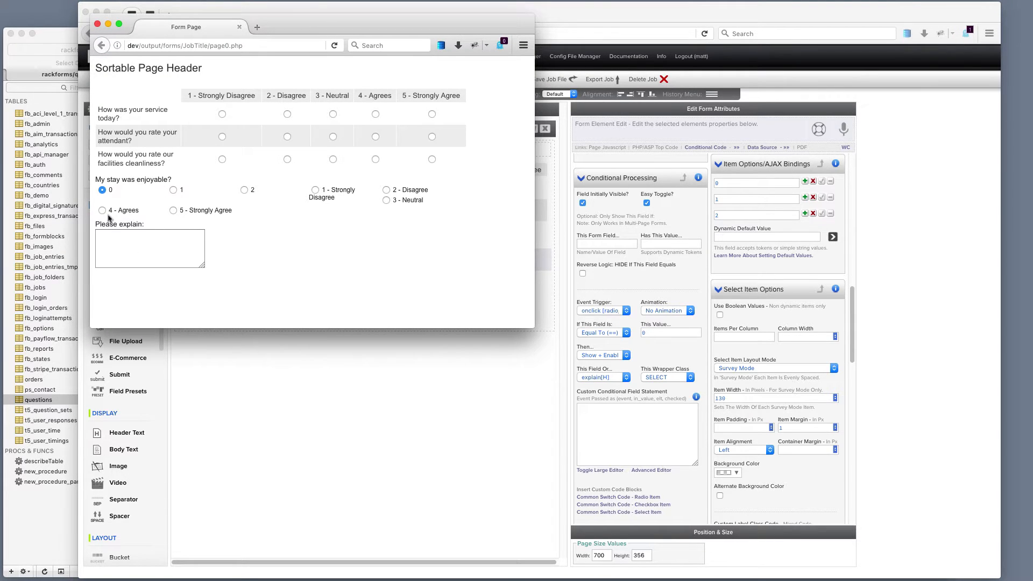
click(173, 189)
click(101, 190)
click(175, 191)
click(103, 190)
click(97, 23)
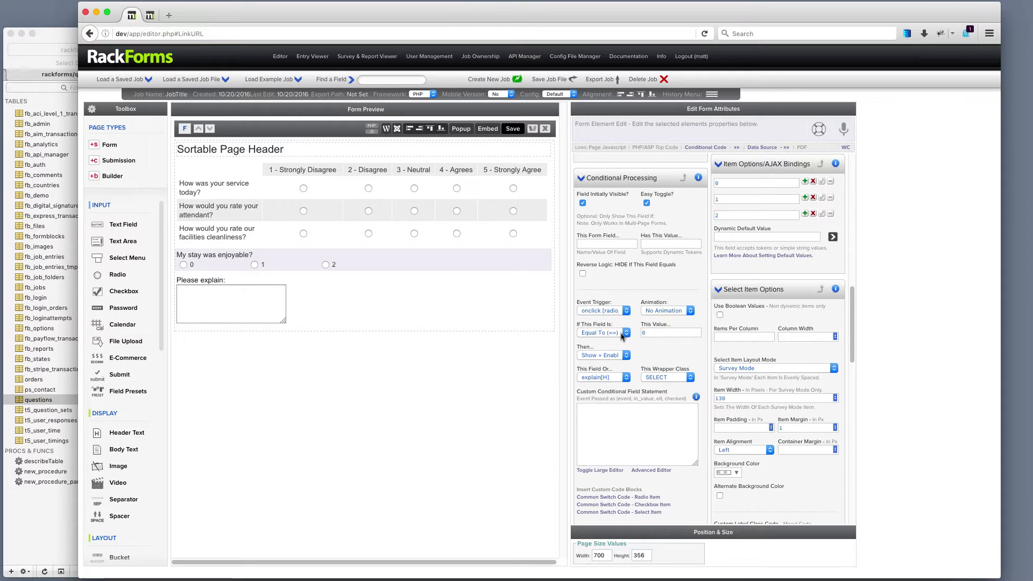
Review the survey field's database question query, responses and trigger field JavaScript condition code.
mouse_move(292, 308)
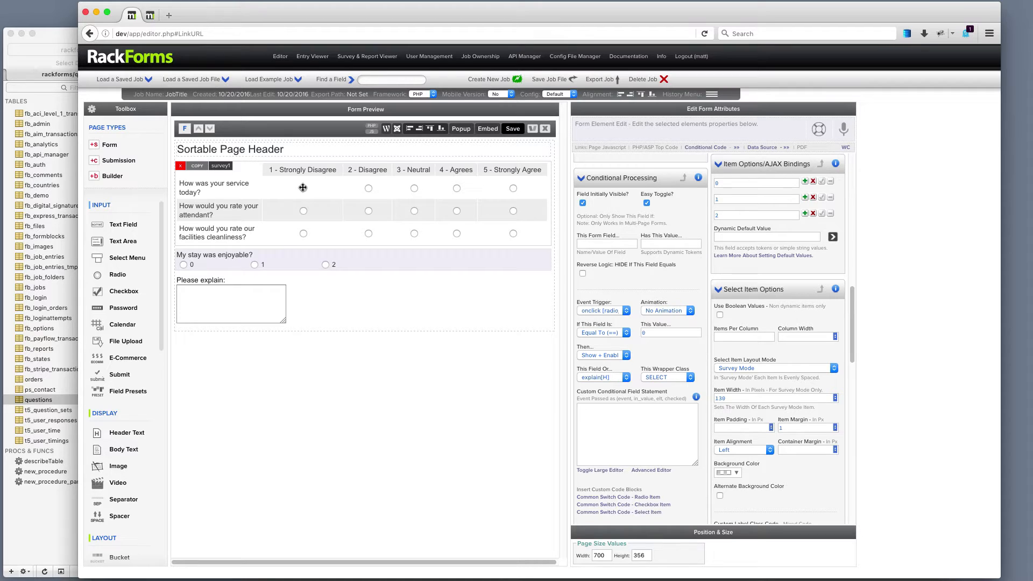
click(322, 192)
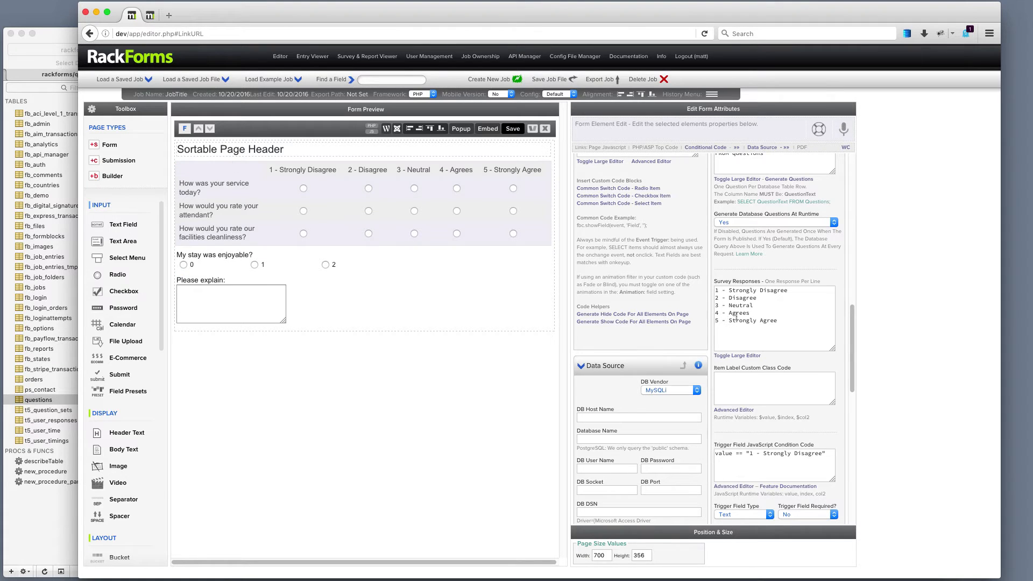
scroll(785, 334, up, 1)
scroll(784, 333, up, 3)
scroll(769, 226, up, 1)
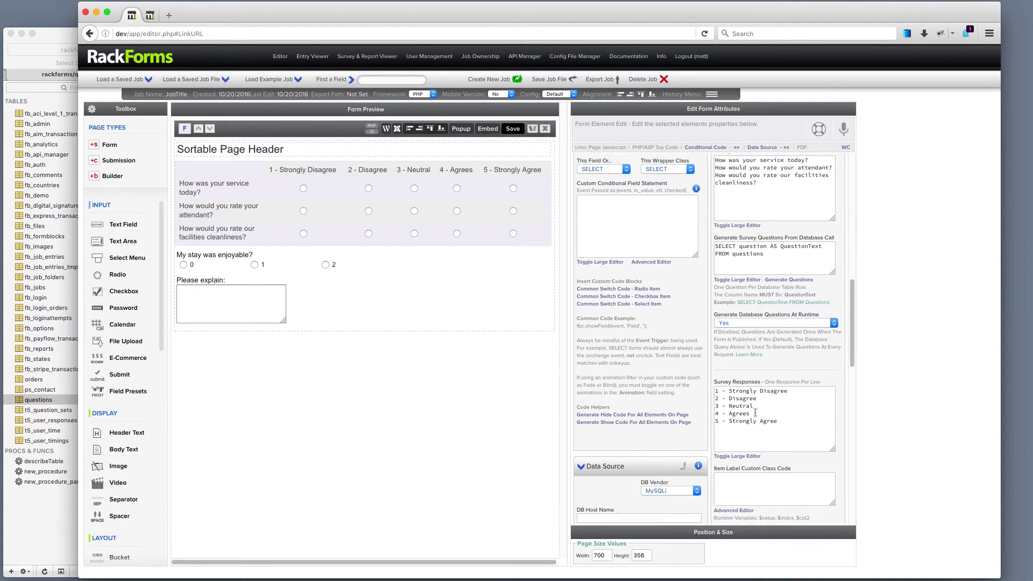
scroll(787, 441, down, 3)
scroll(789, 454, down, 3)
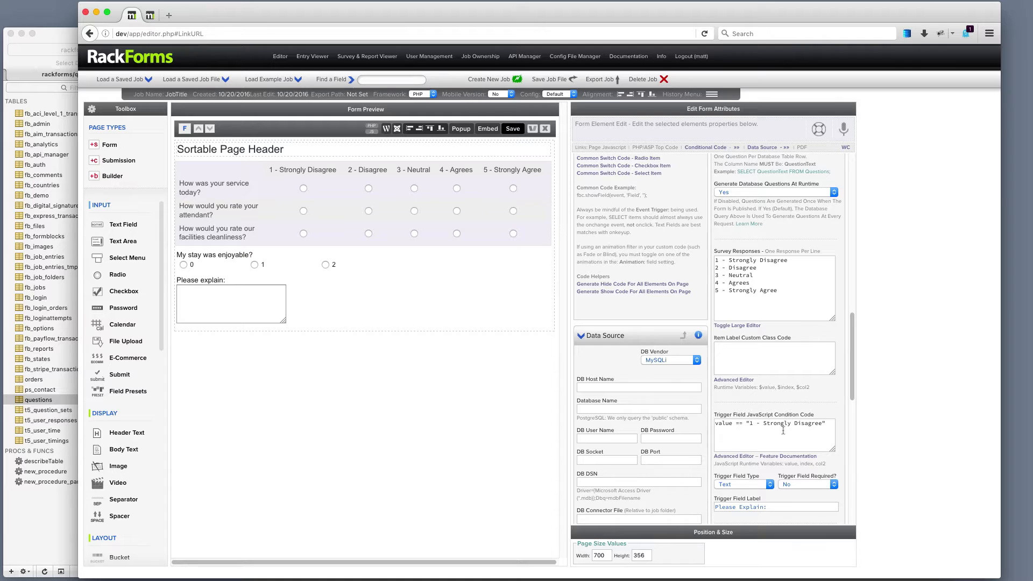
drag(830, 424, 722, 411)
Review the item layout mode choices of the "My stay was enjoyable?" radio group, keeping Survey Mode.
click(370, 267)
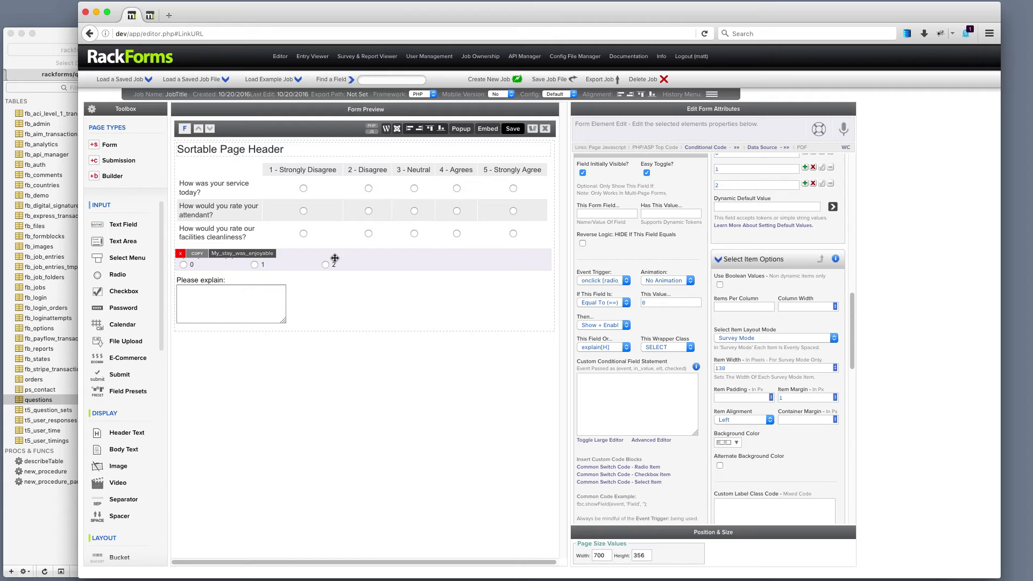
scroll(754, 328, down, 1)
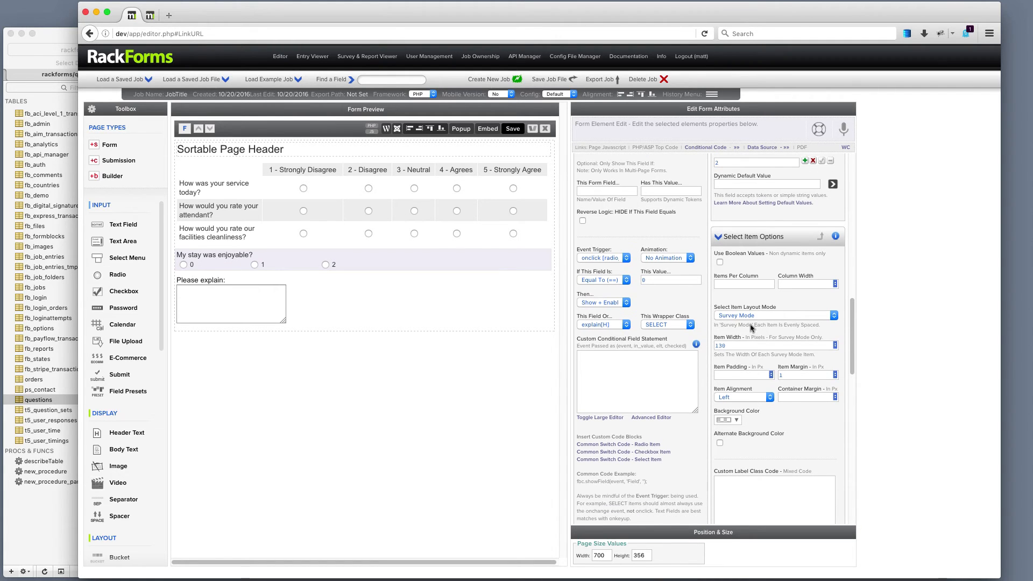
click(760, 316)
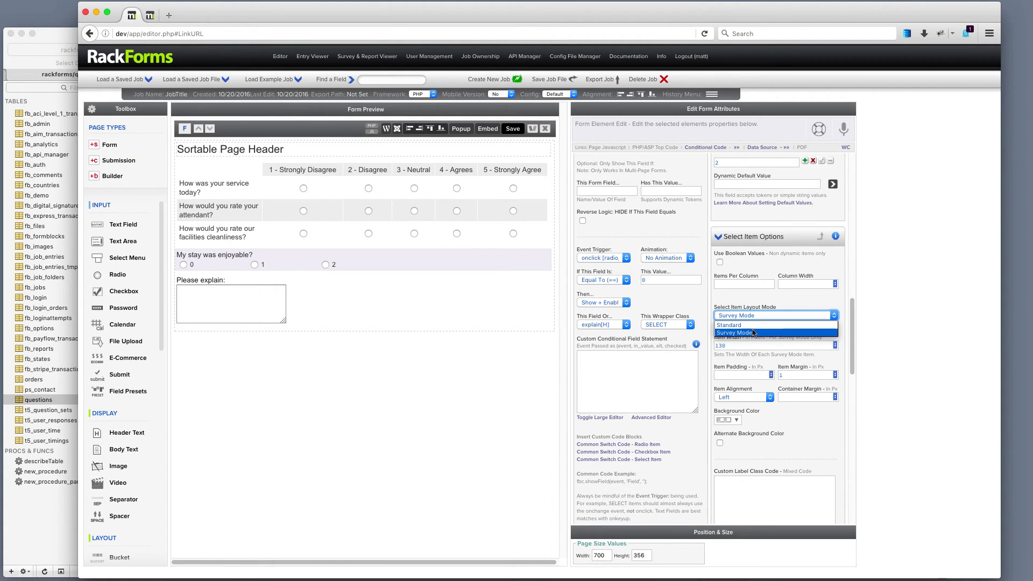
click(753, 335)
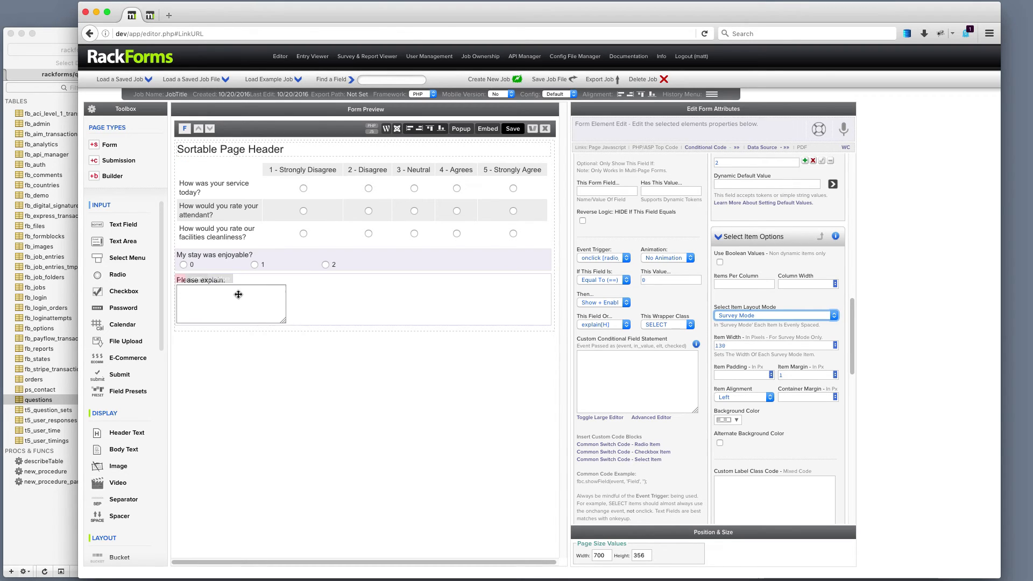